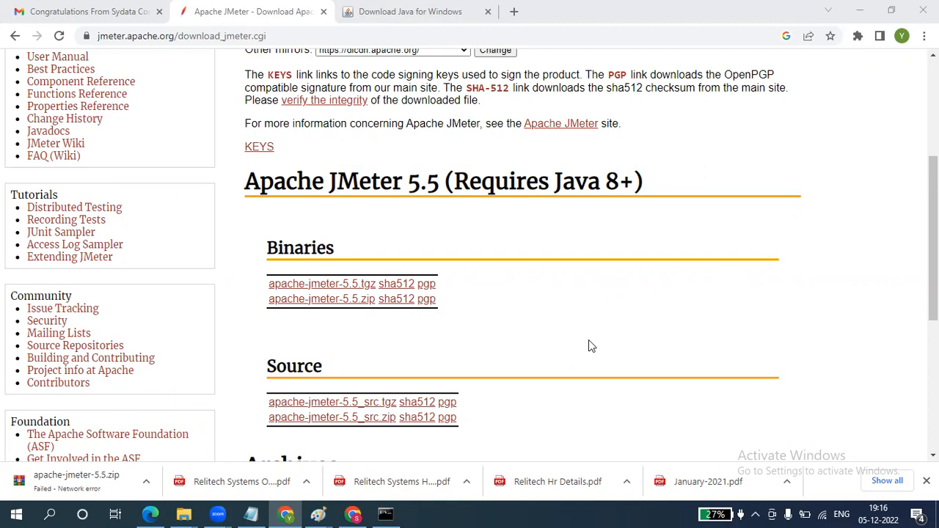
# - Resume the failed apache-jmeter-5.5.zip download and check the Wi-Fi connection
pyautogui.click(146, 481)
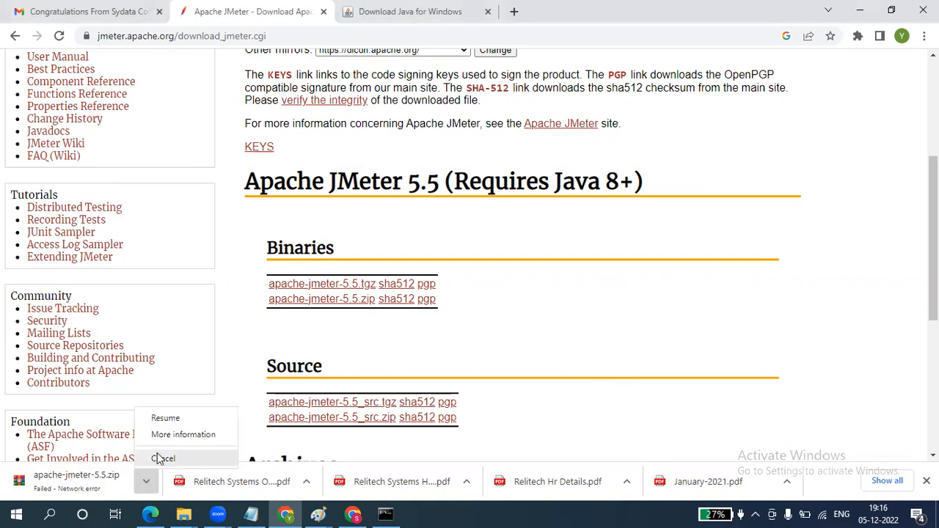
pyautogui.click(176, 422)
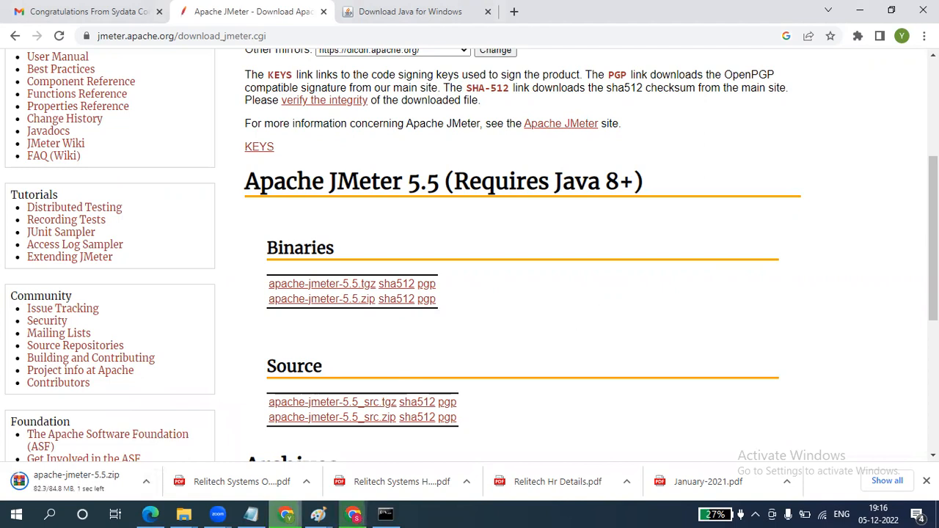
pyautogui.click(823, 514)
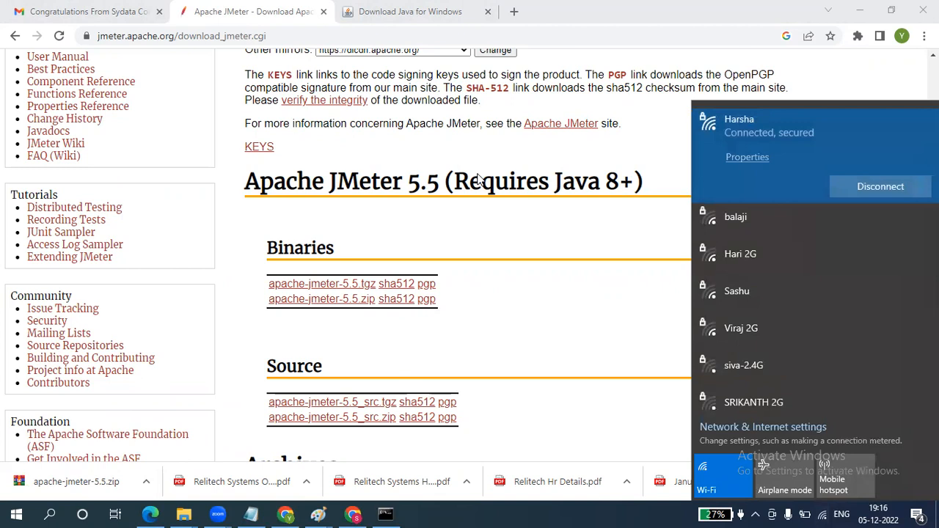
pyautogui.click(552, 236)
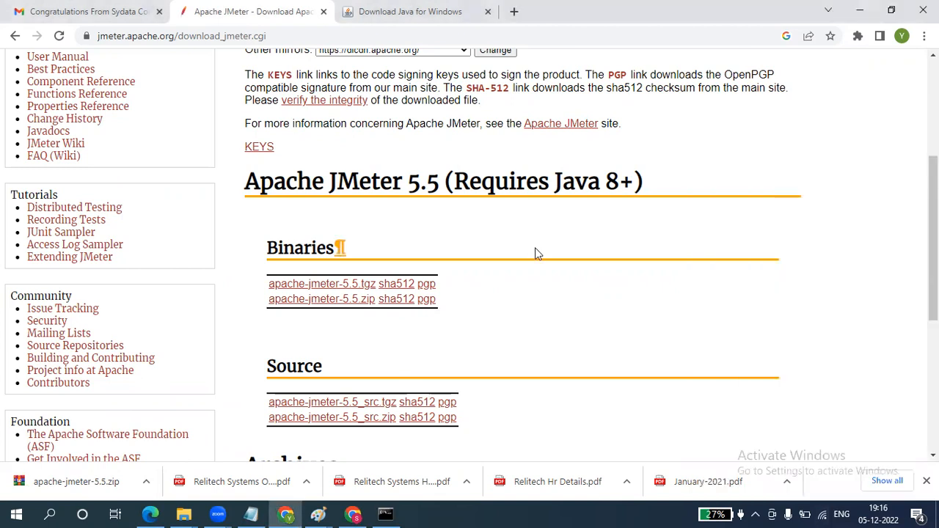
# - Show the downloaded apache-jmeter-5.5 archive in its folder and extract its contents there
pyautogui.click(147, 482)
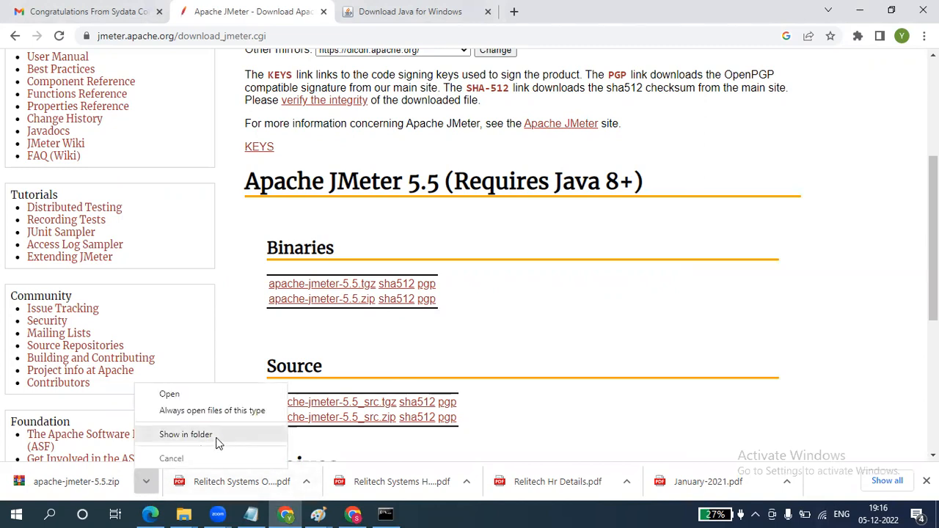
pyautogui.click(186, 435)
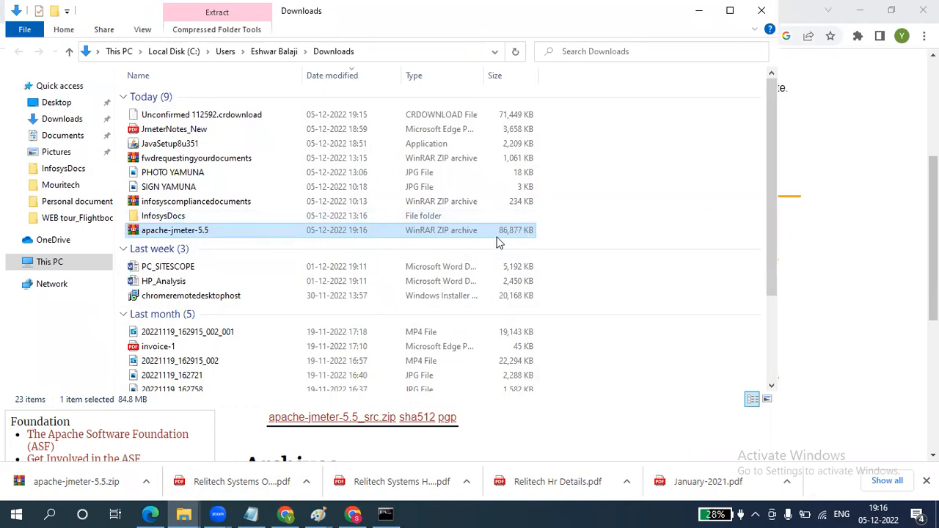
pyautogui.doubleClick(249, 228)
pyautogui.rightClick(249, 231)
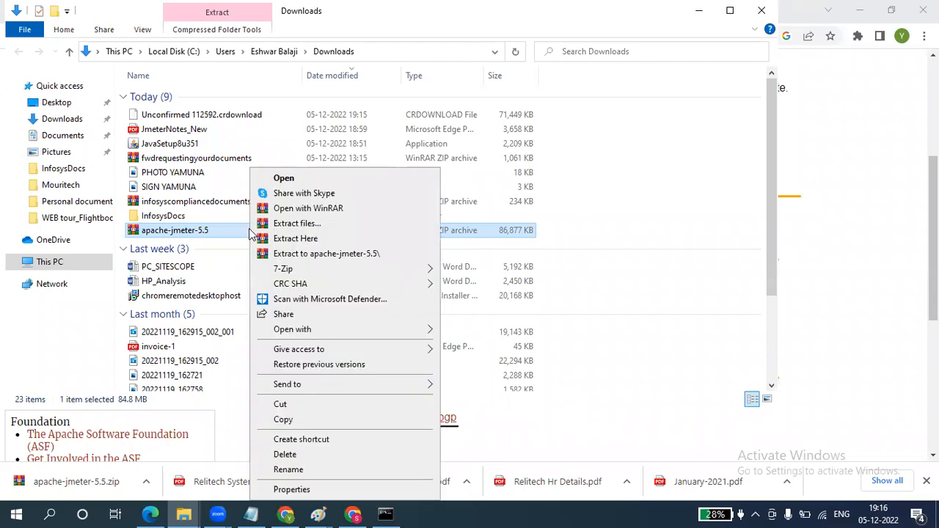
pyautogui.click(295, 238)
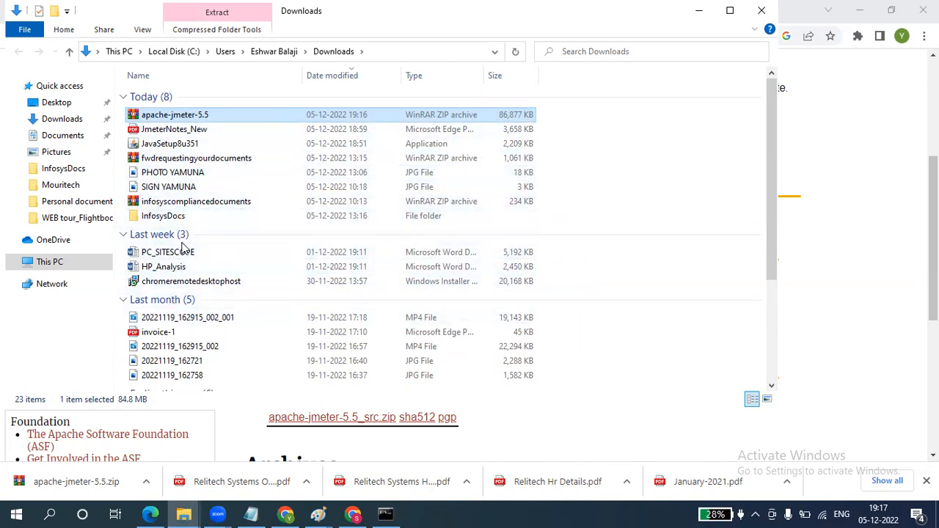
# - Find the extracted apache-jmeter-5.5 folder in Downloads and open it
pyautogui.click(180, 131)
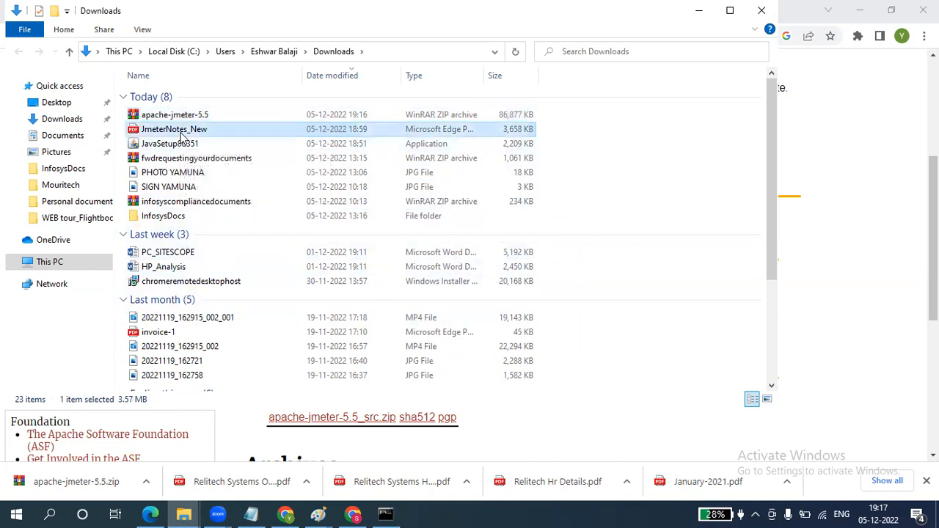
pyautogui.press('a')
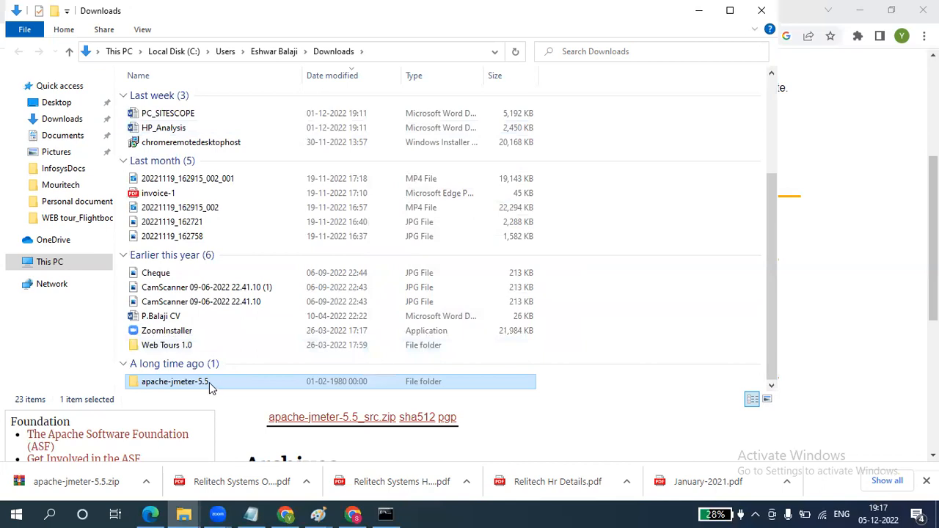
pyautogui.moveTo(210, 385)
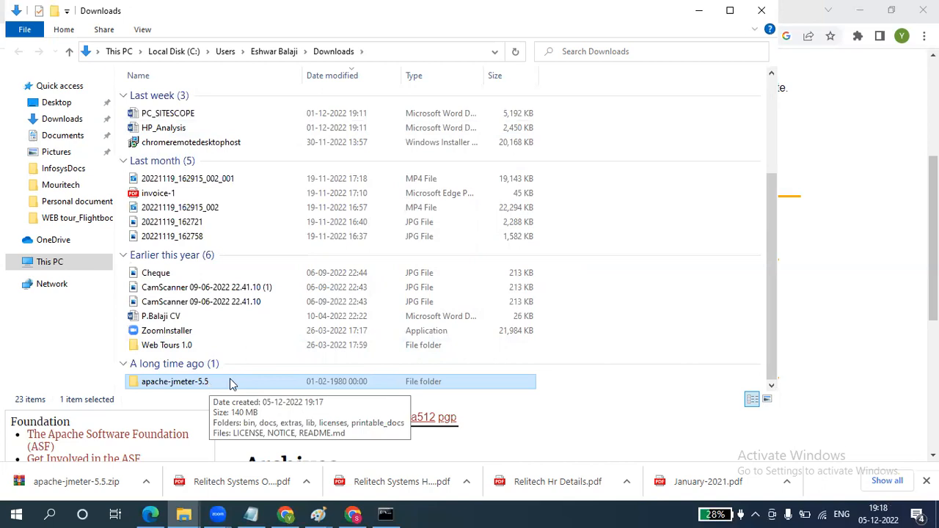
pyautogui.doubleClick(232, 382)
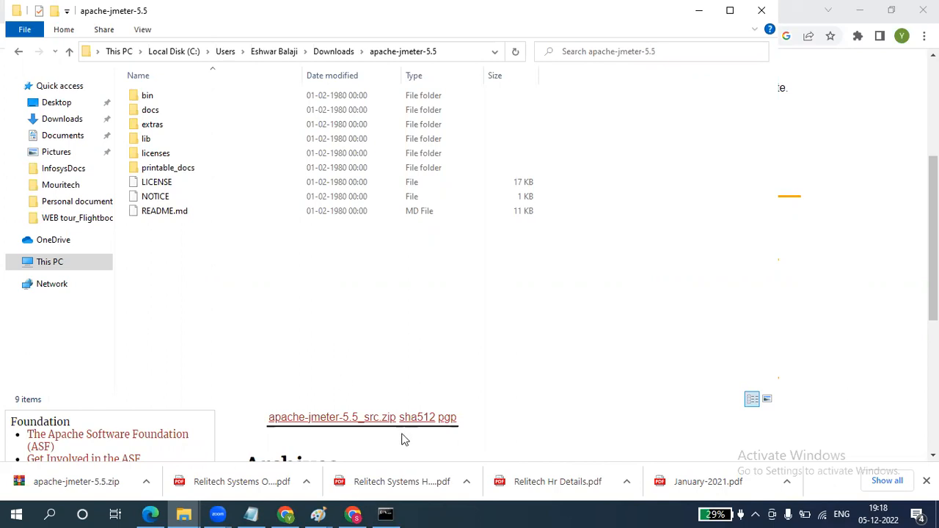
pyautogui.click(385, 513)
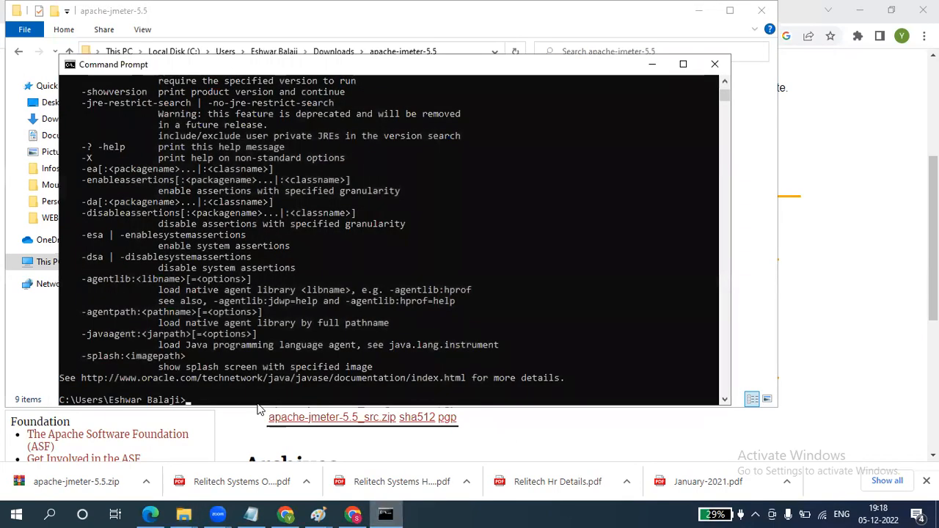
pyautogui.write('java')
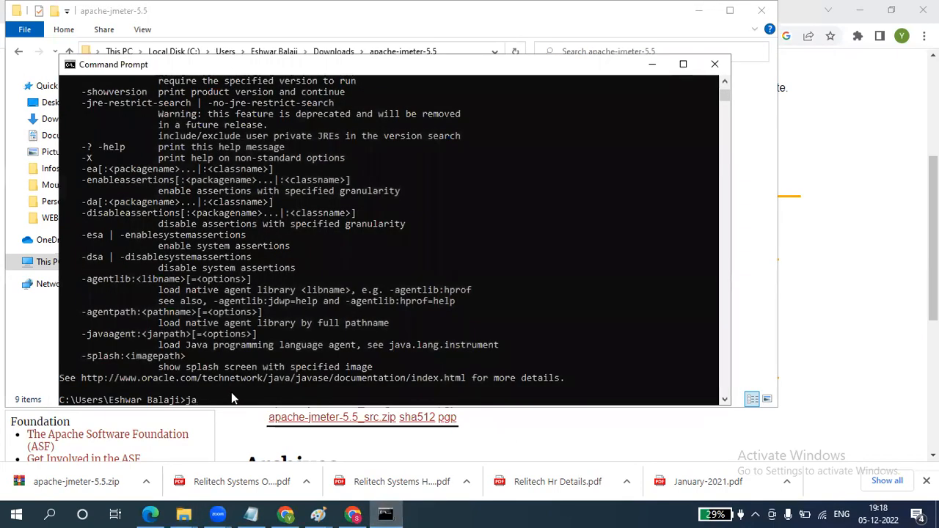
pyautogui.scroll(-1, 231, 399)
pyautogui.press('BackSpace')
pyautogui.press('BackSpace')
pyautogui.press('BackSpace')
pyautogui.press('BackSpace')
pyautogui.click(652, 67)
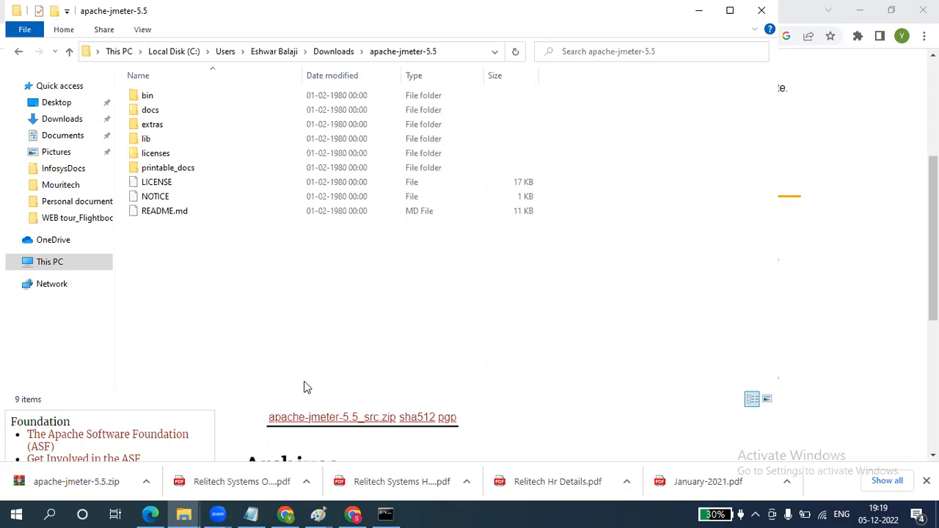
# - Switch to Chrome to review the Java requirement and binaries on the Apache JMeter 5.5 download page, and minimize the browser
pyautogui.moveTo(286, 514)
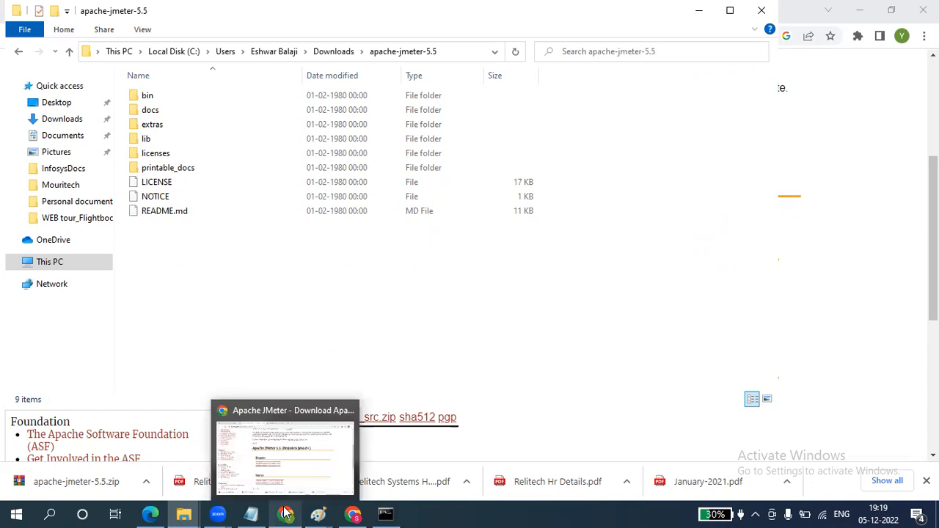
pyautogui.click(321, 462)
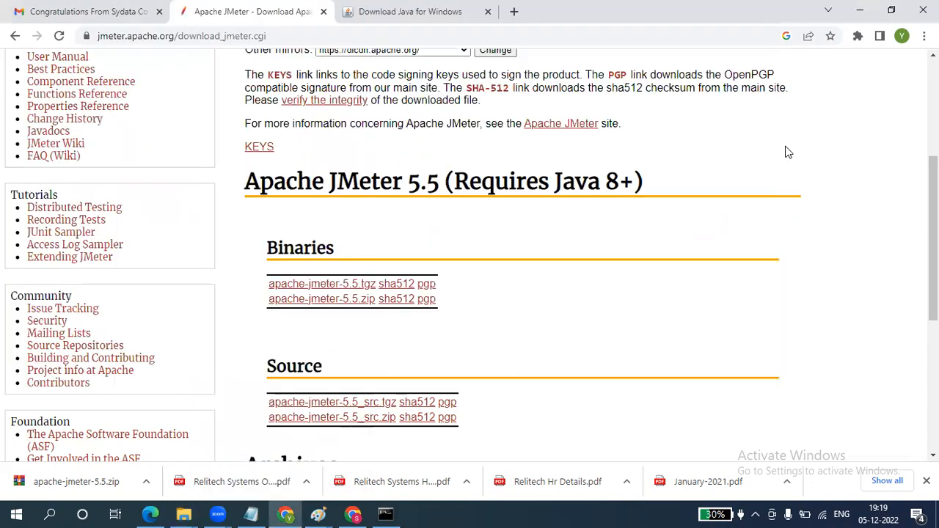
pyautogui.scroll(3, 514, 257)
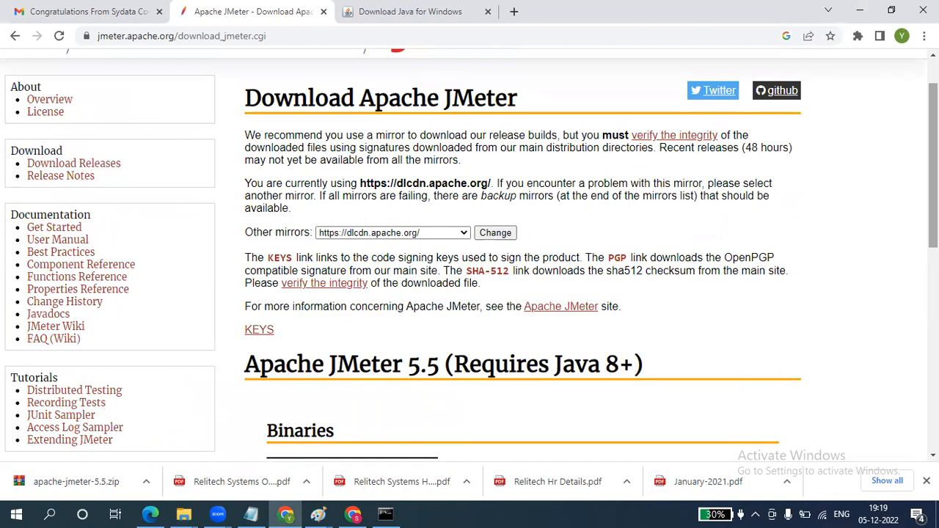
pyautogui.scroll(-2, 513, 257)
pyautogui.scroll(-1, 339, 207)
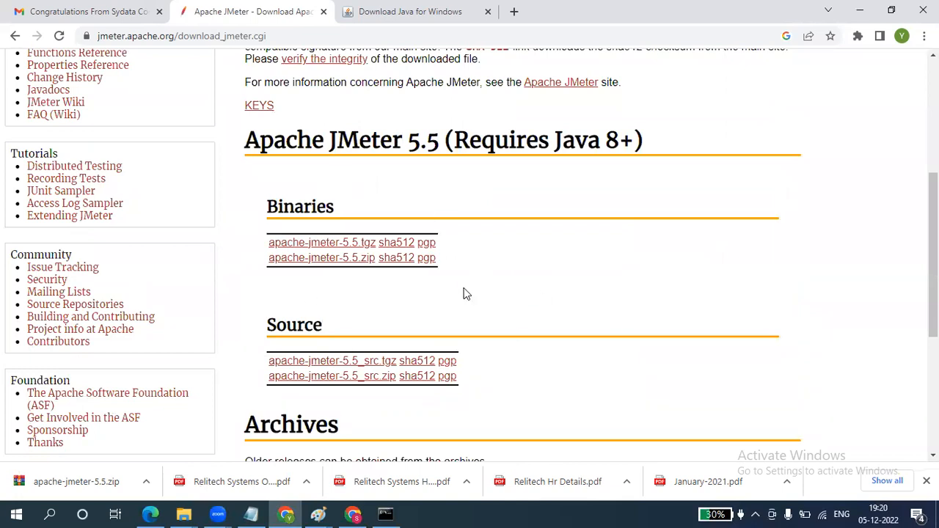
pyautogui.click(859, 10)
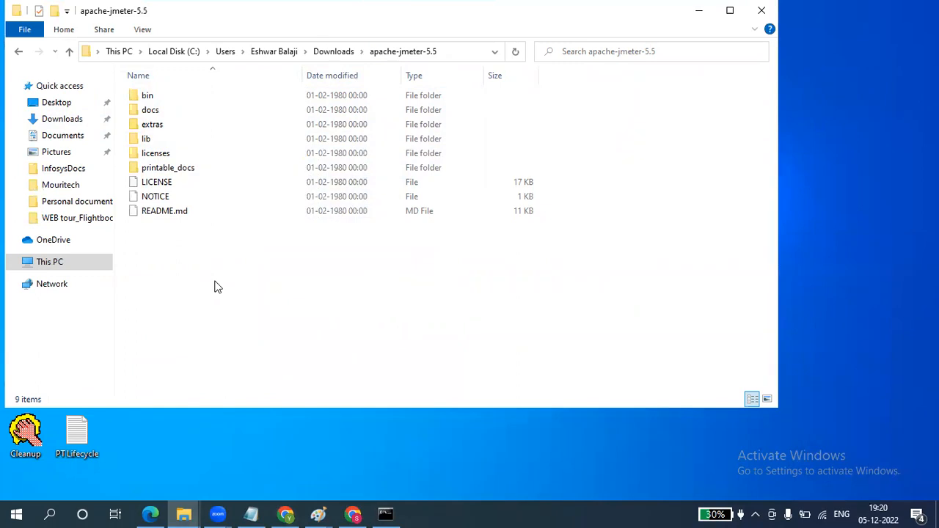
# - Launch ApacheJMeter from the bin folder with Java(TM) Platform SE binary and maximize its window
pyautogui.doubleClick(185, 96)
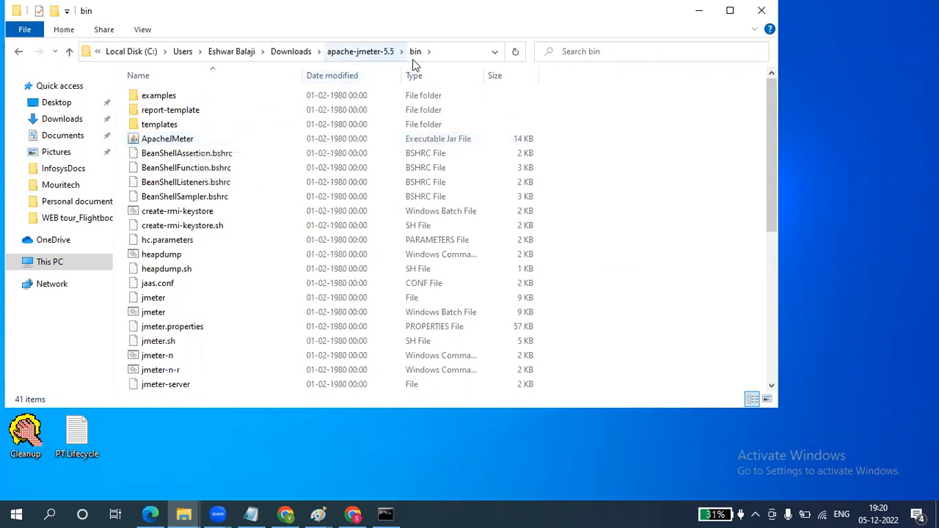
pyautogui.doubleClick(194, 141)
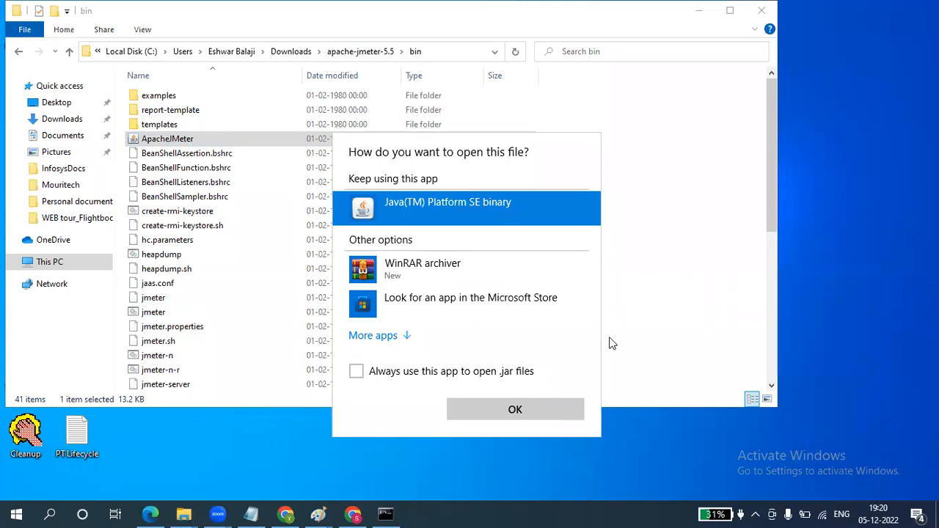
pyautogui.click(505, 410)
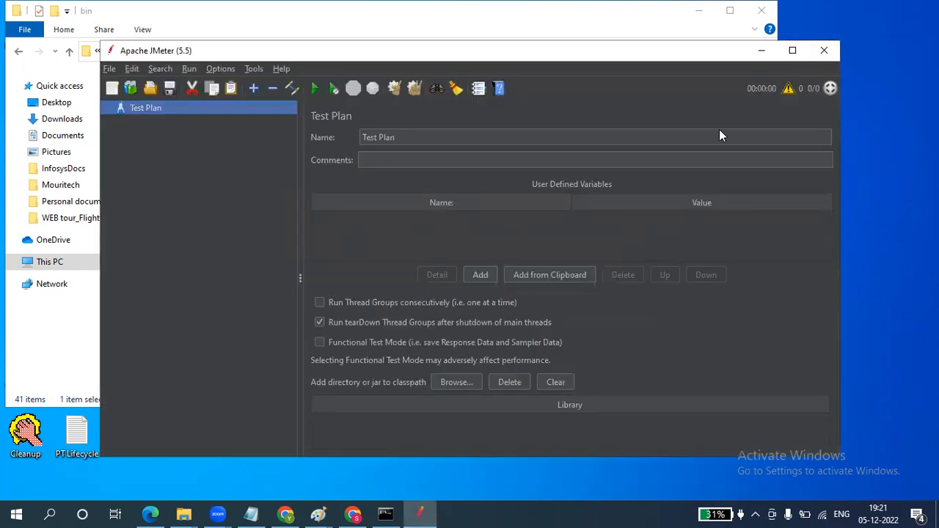
pyautogui.click(797, 52)
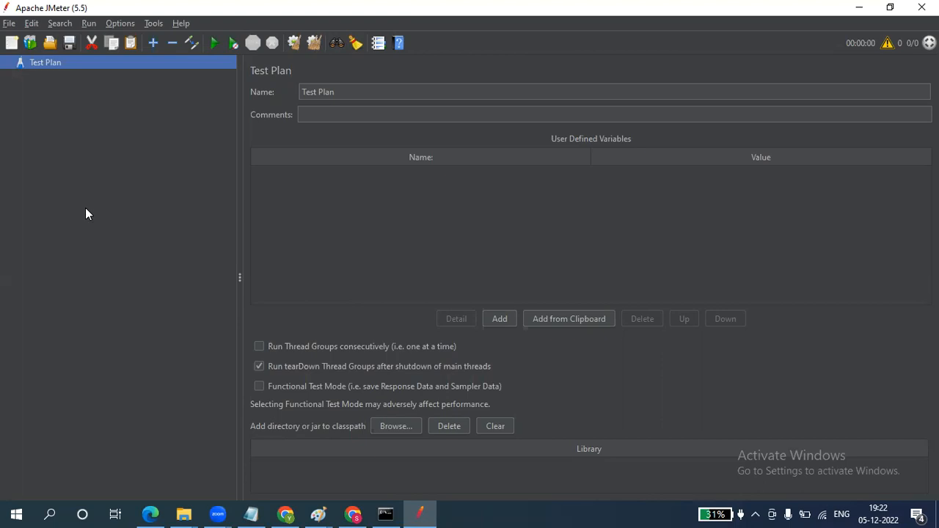
# - Choose the Recording template for a new test plan and proceed to its parameters
pyautogui.click(29, 46)
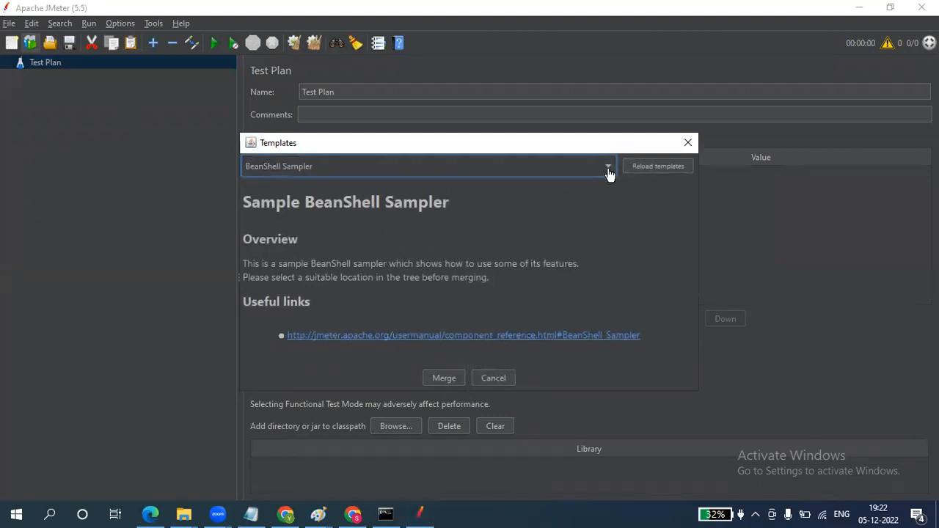
pyautogui.click(608, 168)
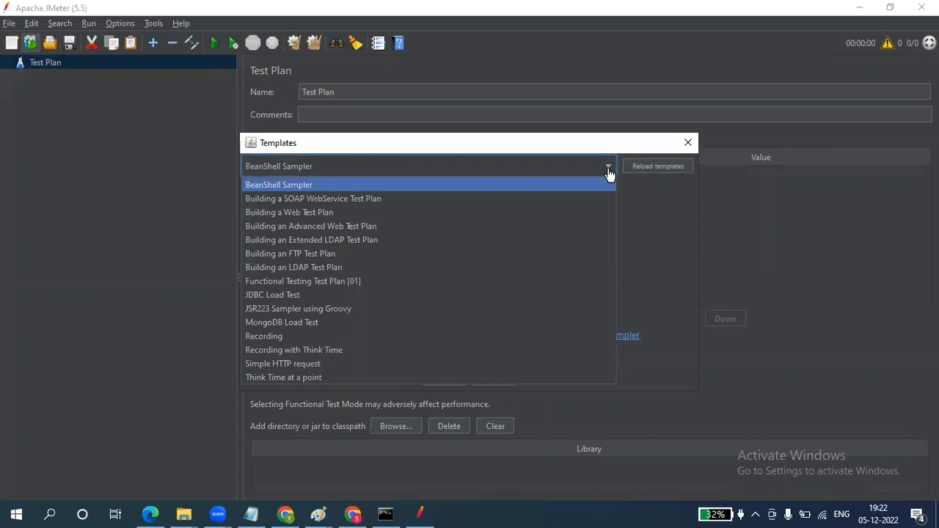
pyautogui.click(325, 336)
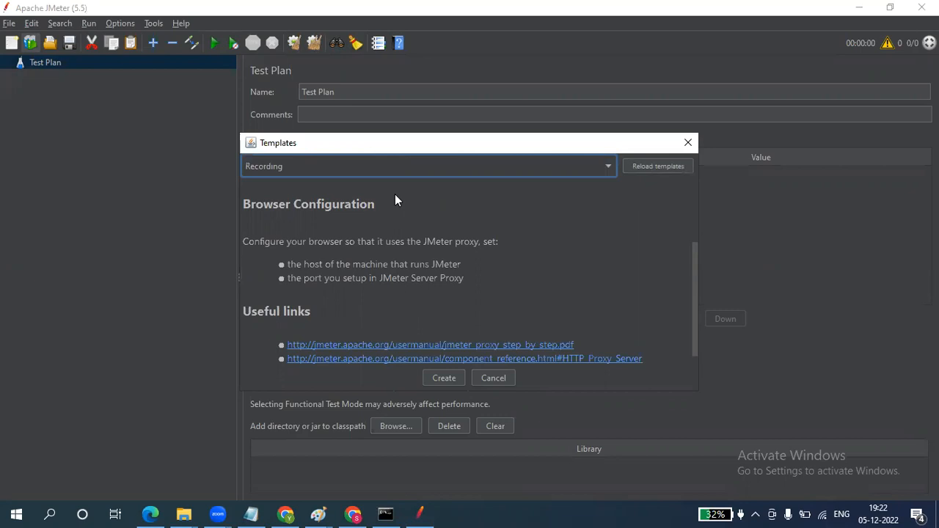
pyautogui.click(446, 378)
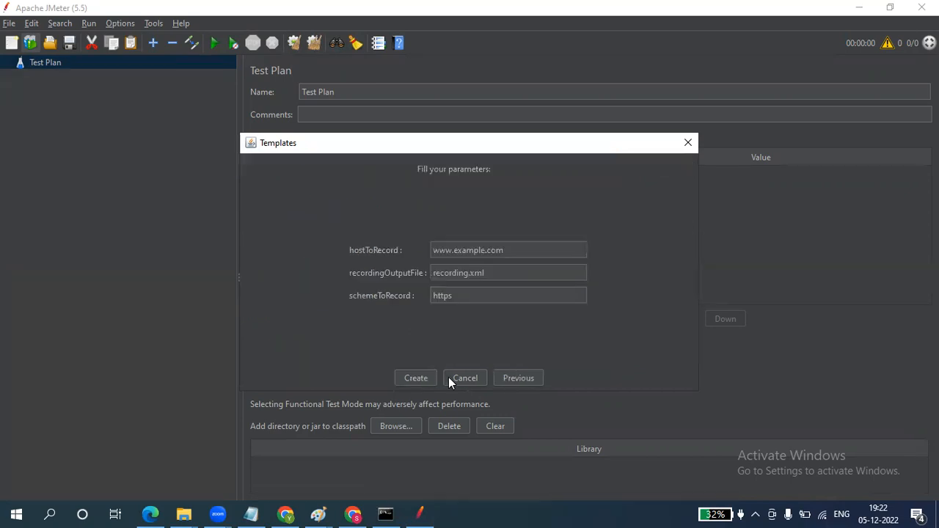
# - Clear the hostToRecord parameter and create the test plan from the template
pyautogui.click(514, 250)
pyautogui.press('BackSpace')
pyautogui.press('BackSpace')
pyautogui.press('BackSpace')
pyautogui.press('BackSpace')
pyautogui.press('BackSpace')
pyautogui.press('BackSpace')
pyautogui.press('BackSpace')
pyautogui.press('BackSpace')
pyautogui.press('BackSpace')
pyautogui.press('BackSpace')
pyautogui.press('BackSpace')
pyautogui.press('BackSpace')
pyautogui.press('BackSpace')
pyautogui.press('BackSpace')
pyautogui.press('BackSpace')
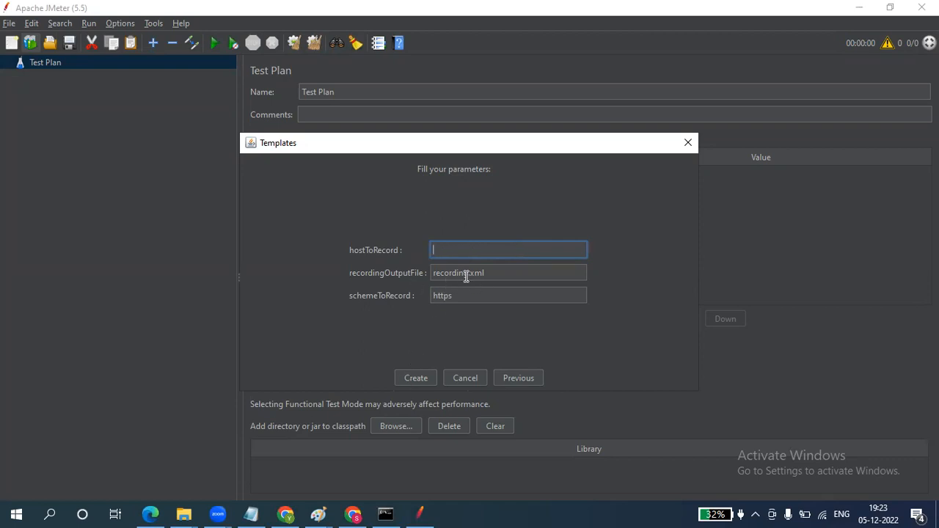
pyautogui.click(414, 379)
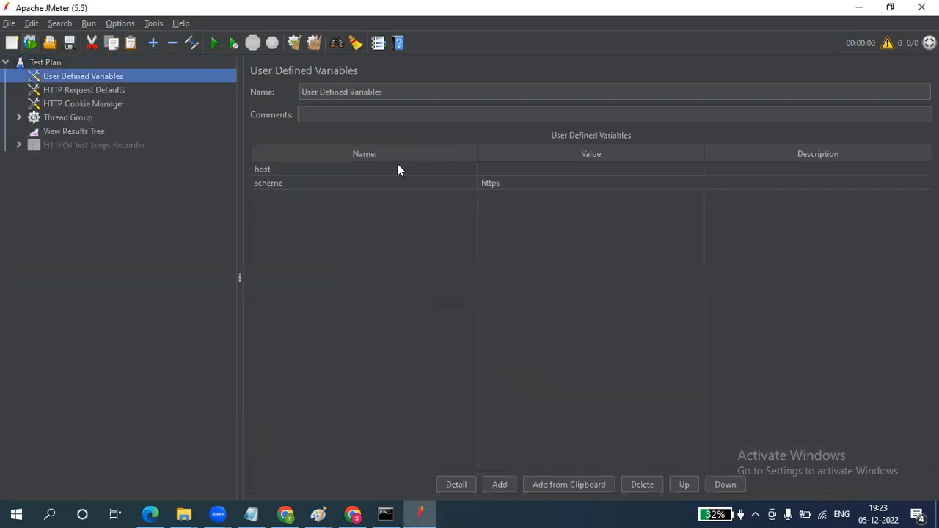
# - Examine the settings of the Test Plan, User Defined Variables, HTTP Request Defaults, HTTP Cookie Manager, Thread Group, Recording Controller and View Results Tree
pyautogui.click(46, 61)
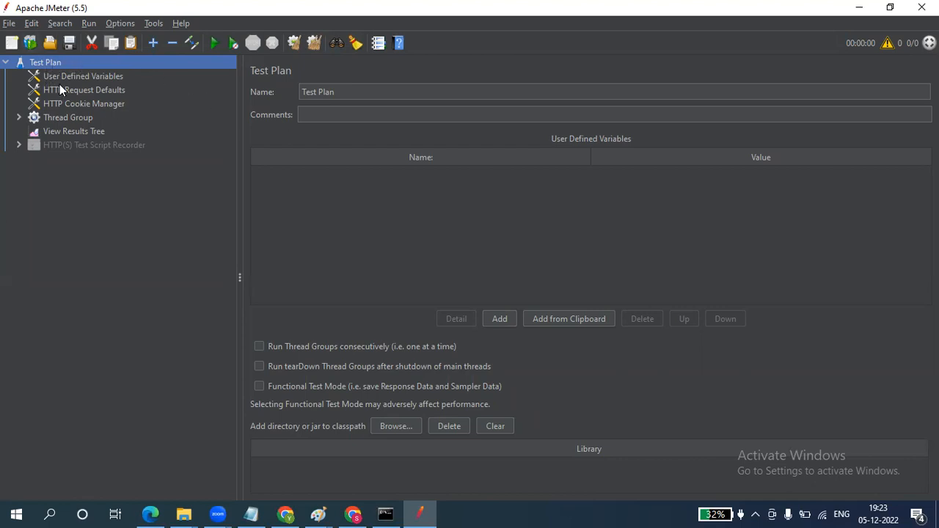
pyautogui.click(84, 80)
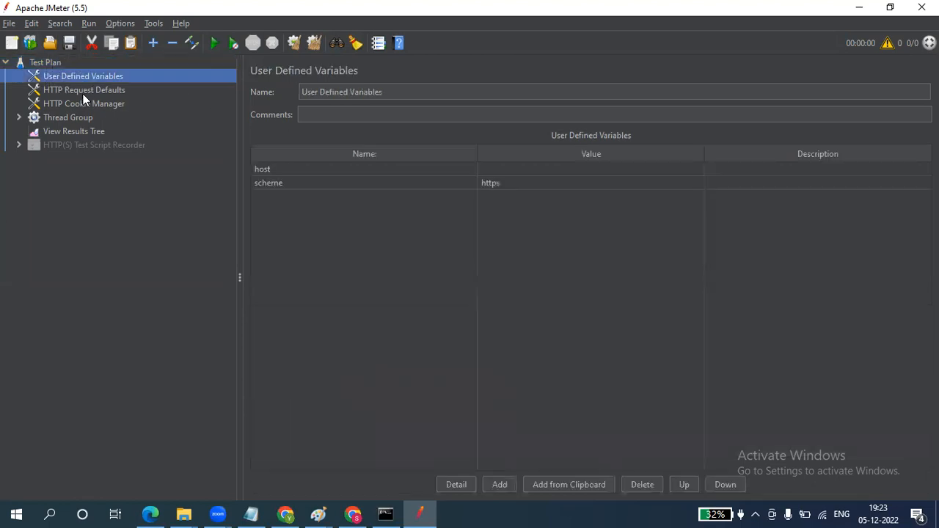
pyautogui.click(82, 91)
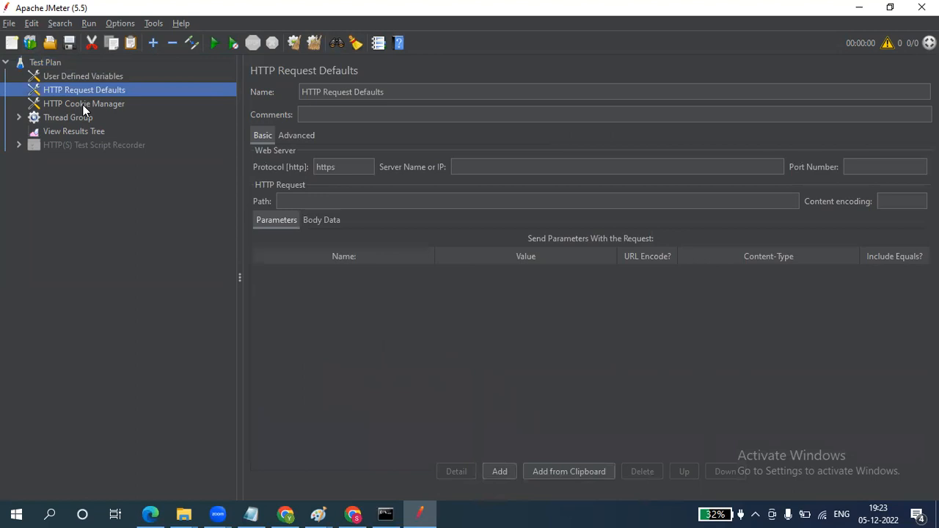
pyautogui.click(83, 105)
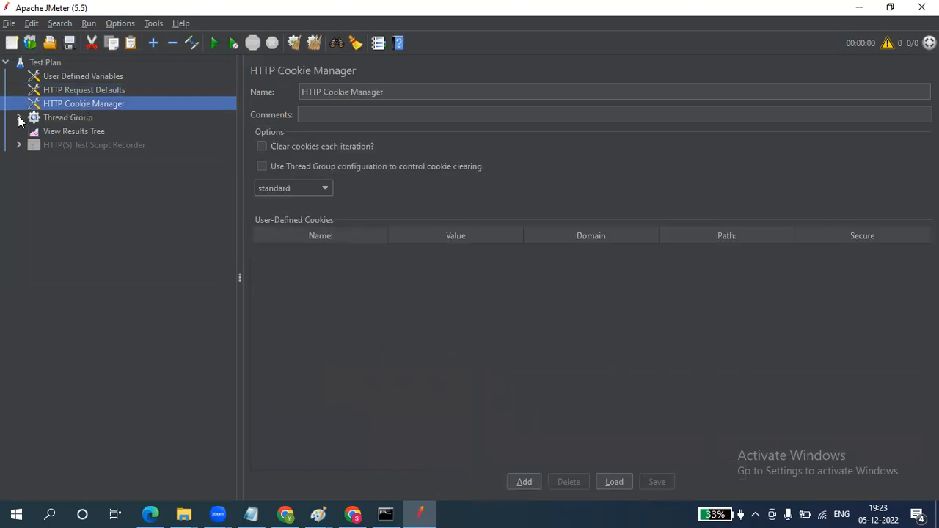
pyautogui.click(19, 118)
pyautogui.click(80, 120)
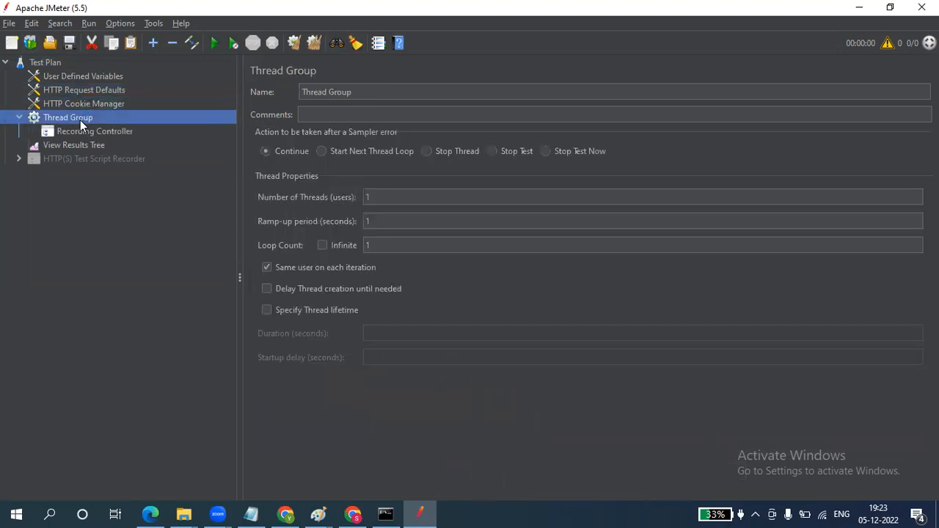
pyautogui.click(89, 131)
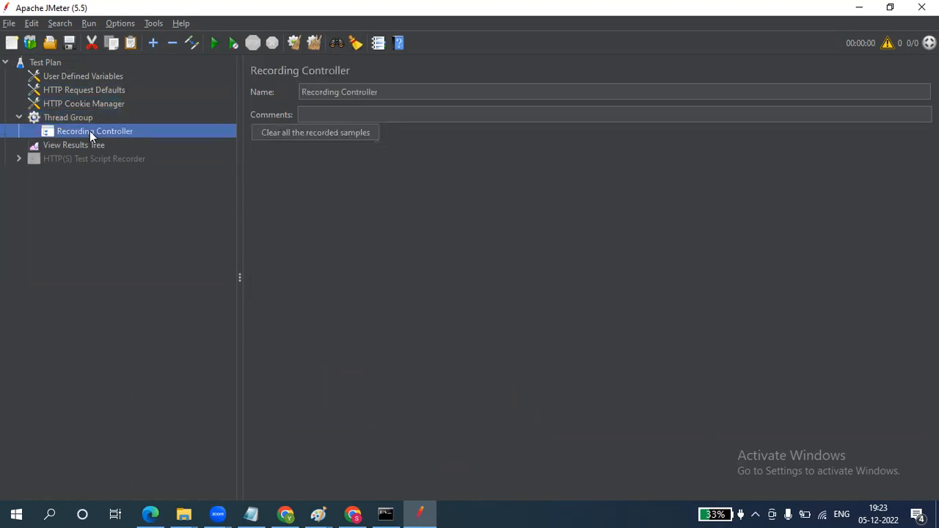
pyautogui.click(55, 146)
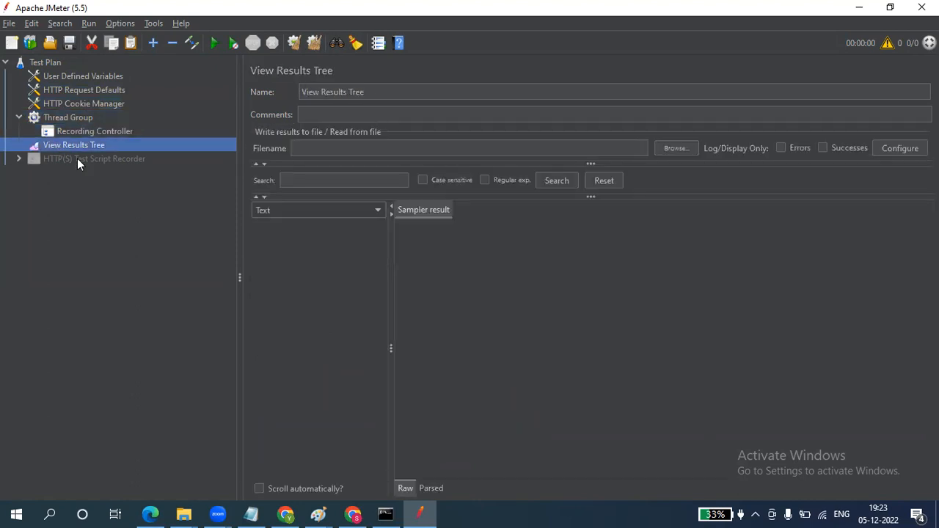
# - Enable the HTTP(S) Test Script Recorder element in the test plan
pyautogui.click(77, 160)
pyautogui.rightClick(77, 159)
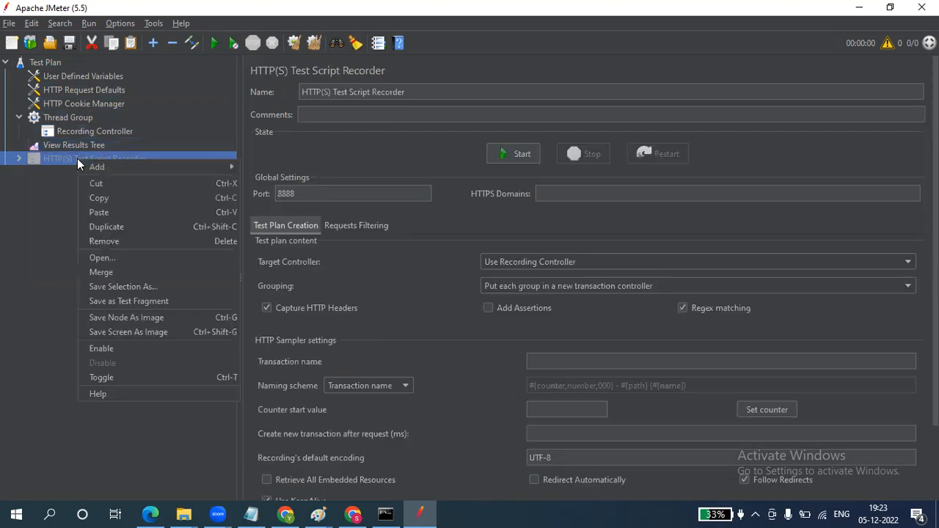
pyautogui.click(129, 350)
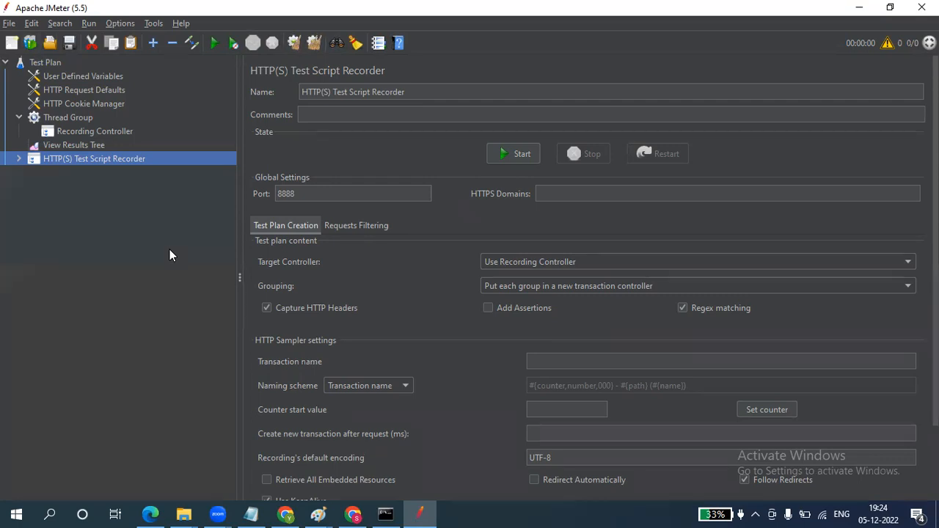
# - Remove all elements under the Test Plan, from User Defined Variables through HTTP(S) Test Script Recorder
pyautogui.click(87, 76)
pyautogui.hotkey('shift', 'Down')
pyautogui.hotkey('shift', 'Down')
pyautogui.hotkey('shift', 'Down')
pyautogui.hotkey('shift', 'Down')
pyautogui.hotkey('shift', 'Down')
pyautogui.hotkey('shift', 'Down')
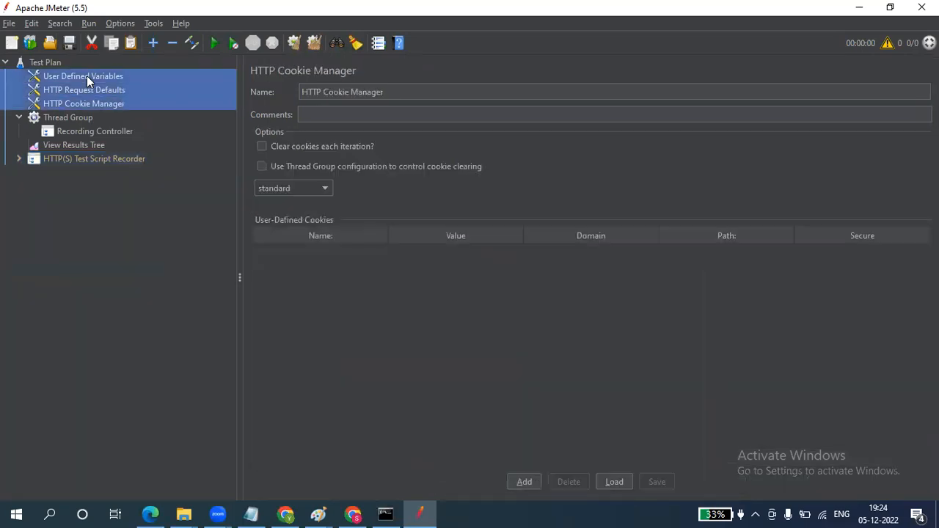
pyautogui.rightClick(86, 76)
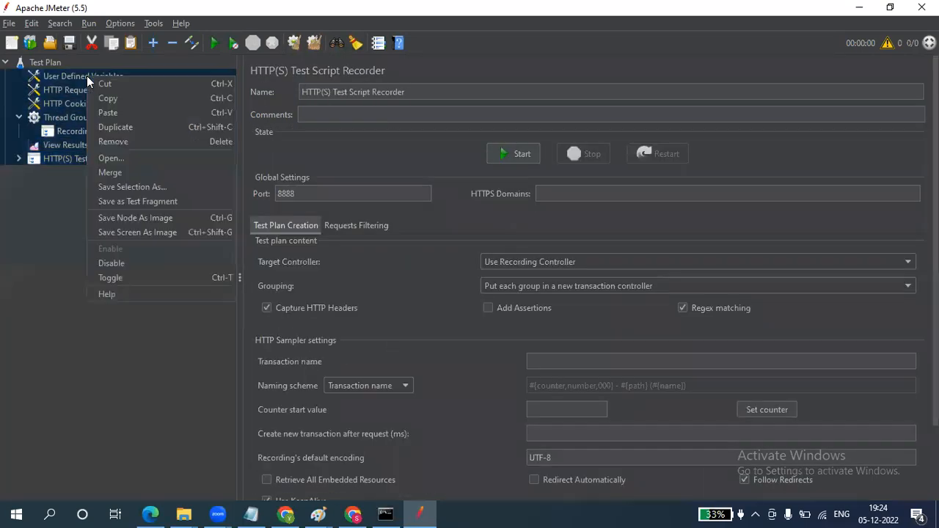
pyautogui.click(184, 143)
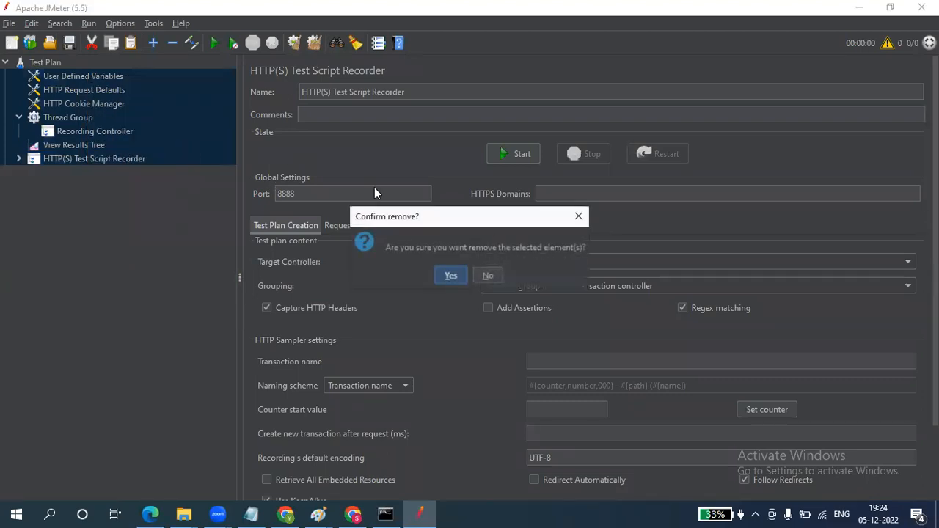
pyautogui.click(449, 276)
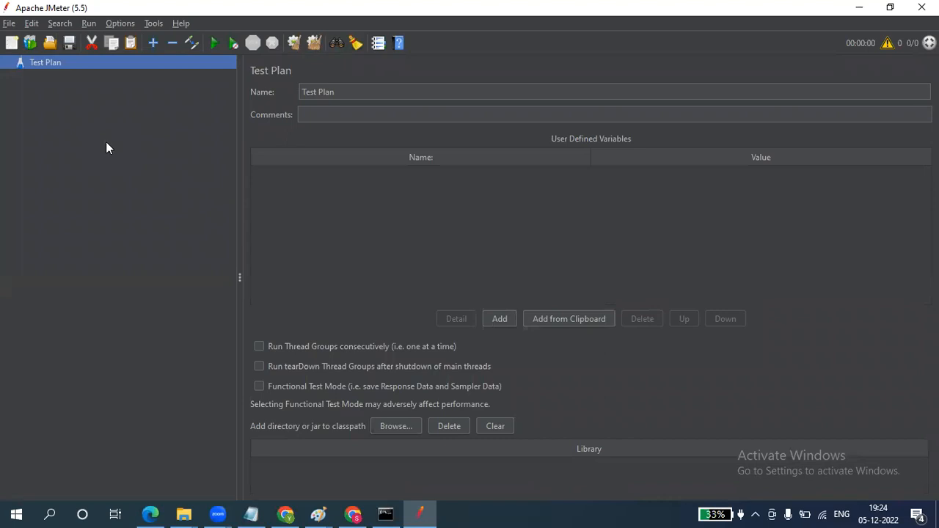
pyautogui.click(29, 44)
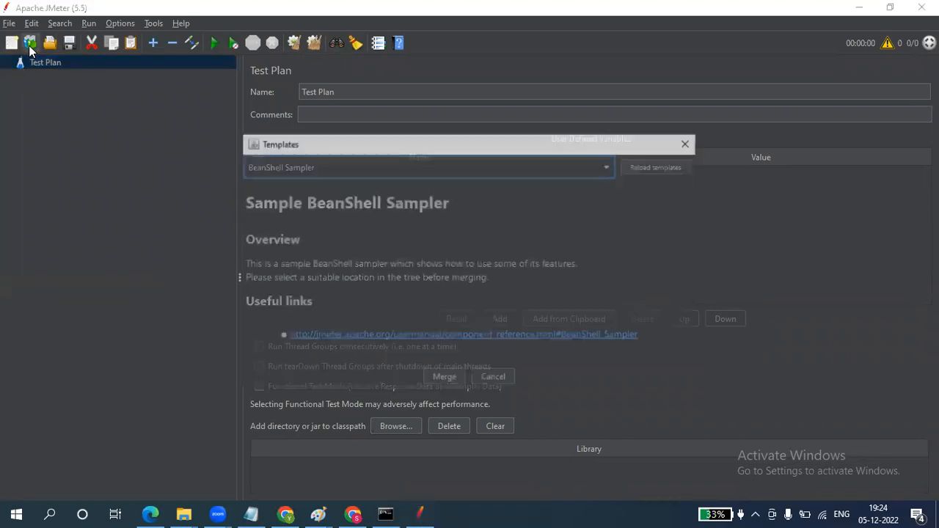
pyautogui.click(434, 171)
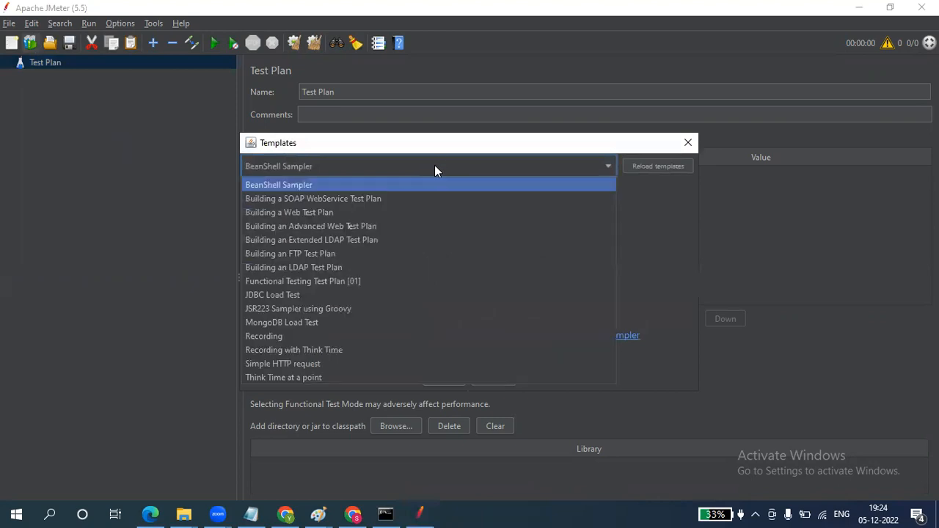
pyautogui.click(278, 336)
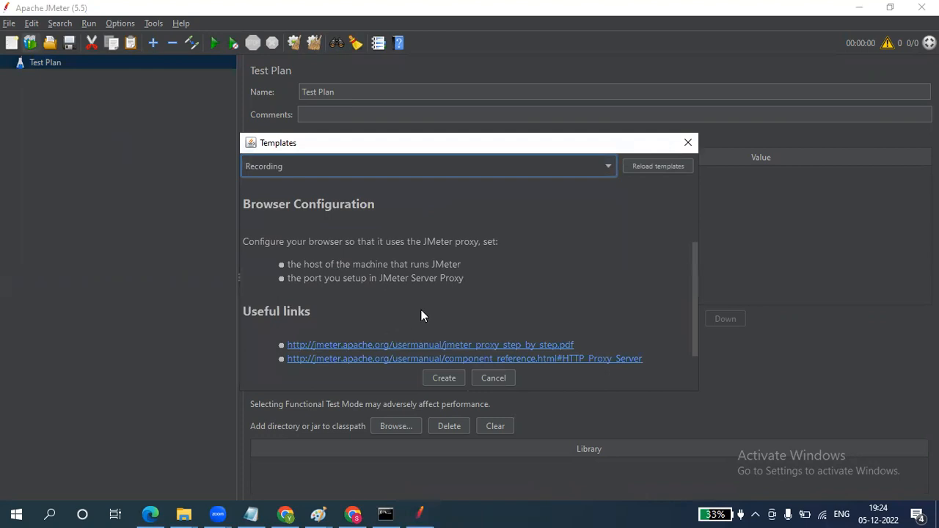
pyautogui.click(688, 144)
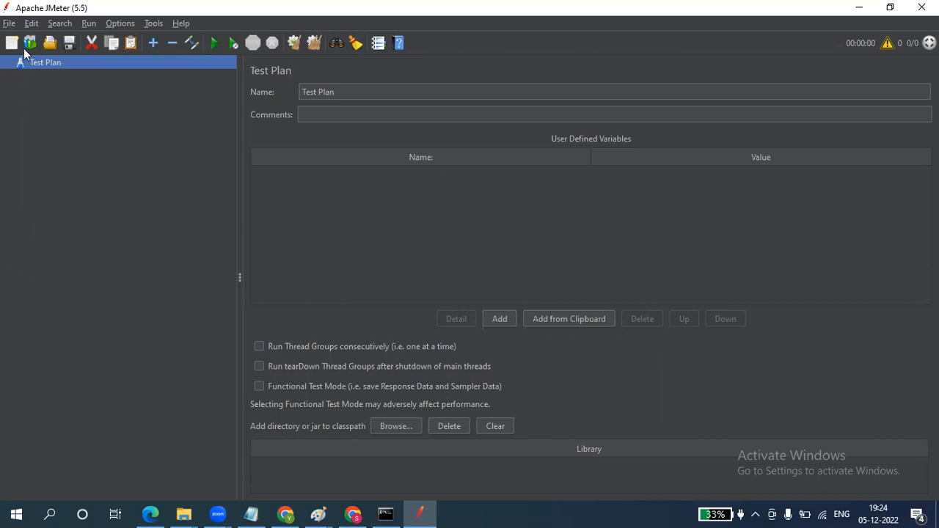
# - Add a standard Thread Group to the empty Test Plan
pyautogui.rightClick(42, 65)
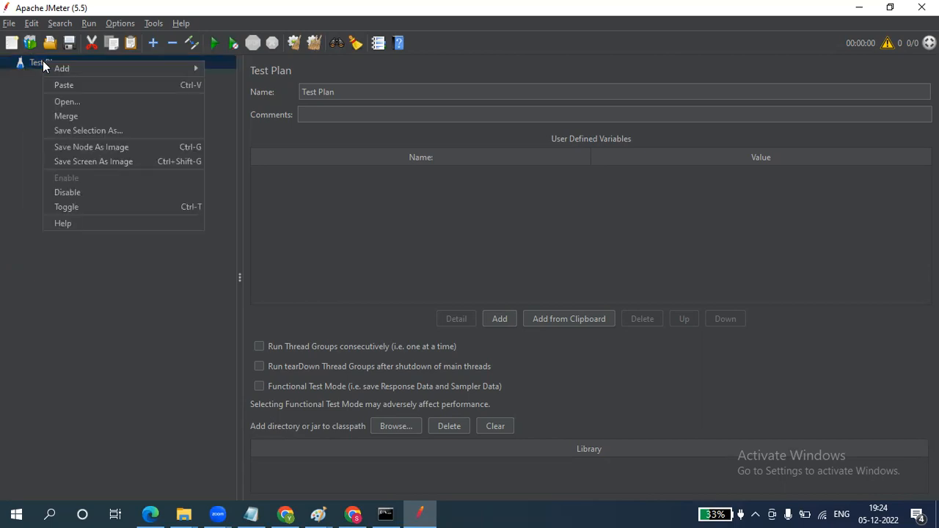
pyautogui.moveTo(101, 70)
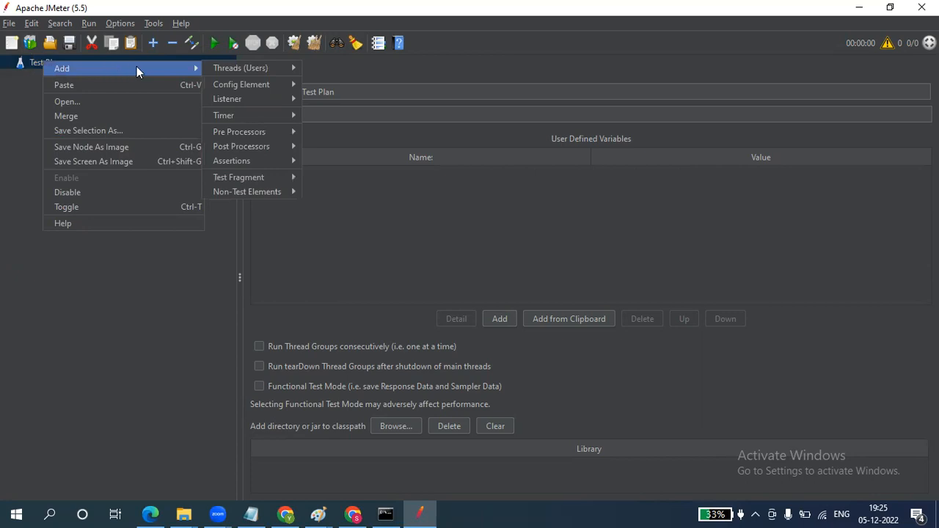
pyautogui.moveTo(232, 69)
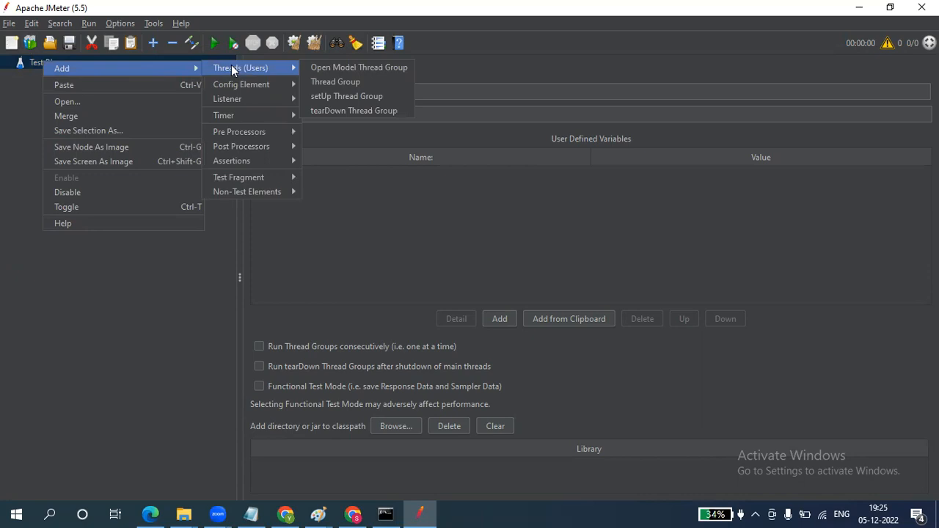
pyautogui.click(318, 79)
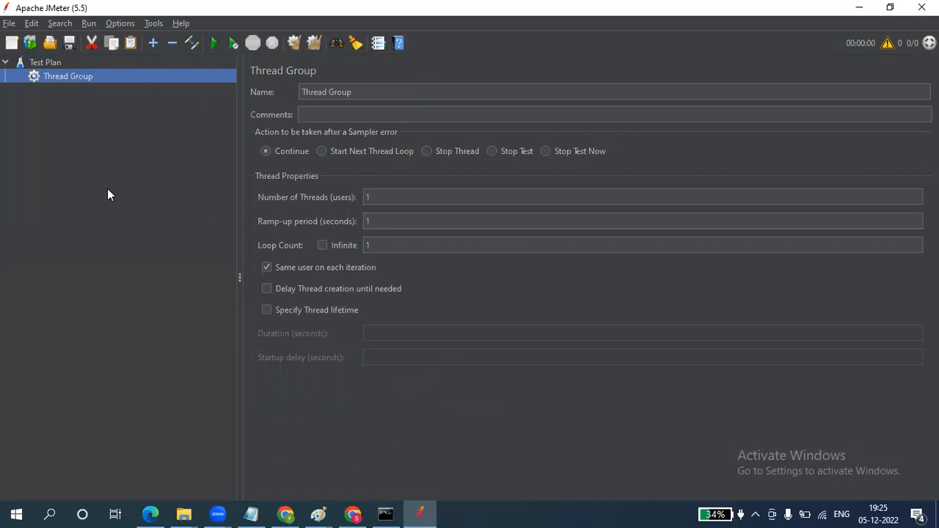
# - Set the Thread Group's number of threads to 10 and its ramp-up period to 10 seconds
pyautogui.click(399, 197)
pyautogui.write('0')
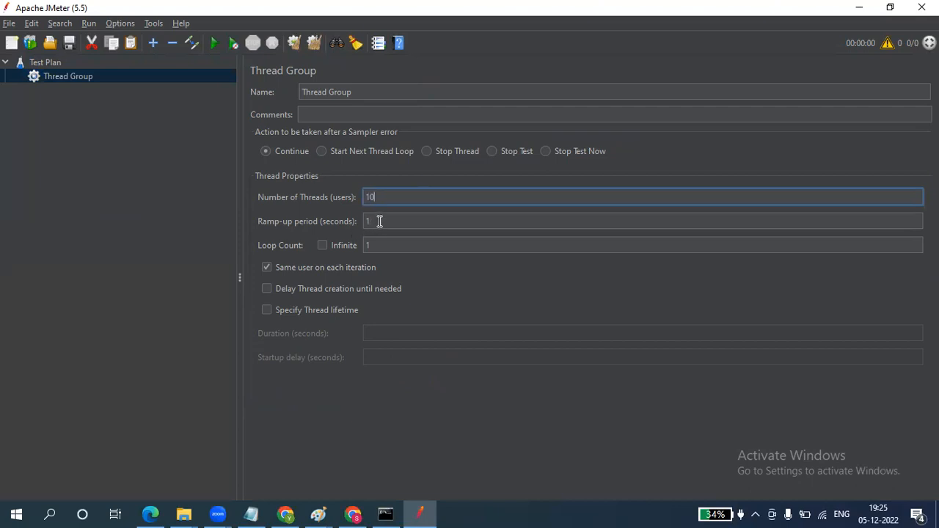
pyautogui.click(379, 220)
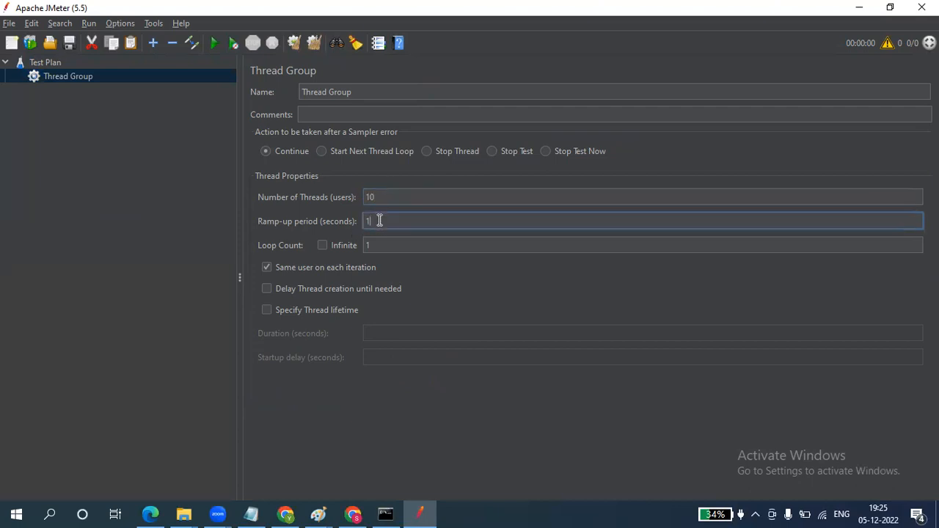
pyautogui.write('0')
# - Turn on the specified thread lifetime for the Thread Group and set its duration to 3600 seconds
pyautogui.click(265, 311)
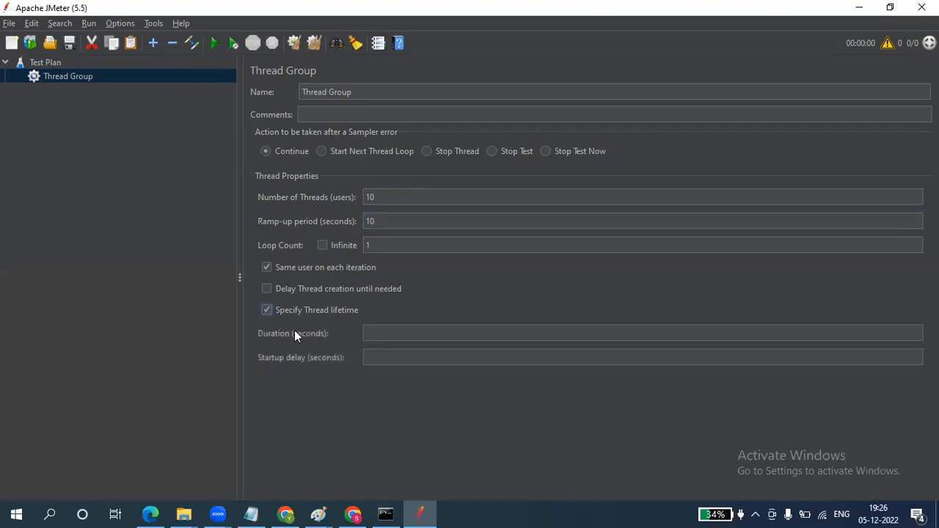
pyautogui.click(385, 334)
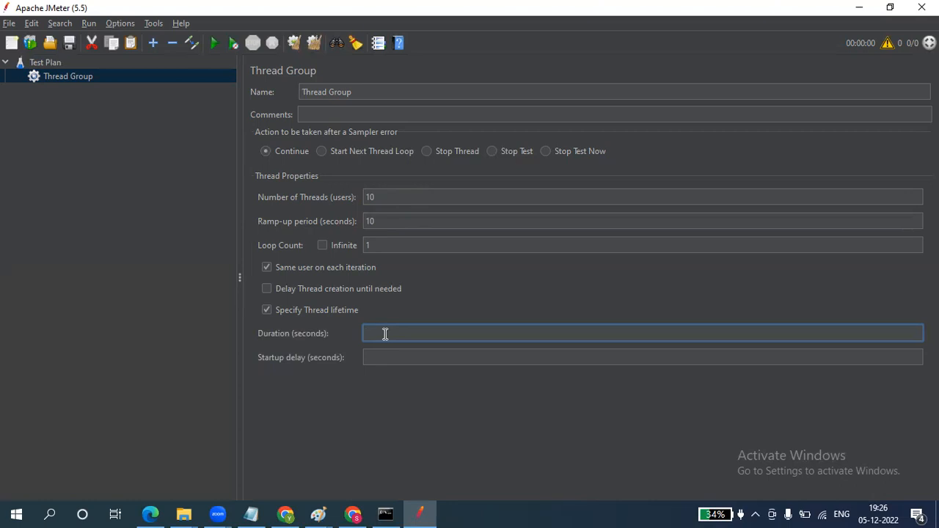
pyautogui.write('3600')
pyautogui.click(396, 196)
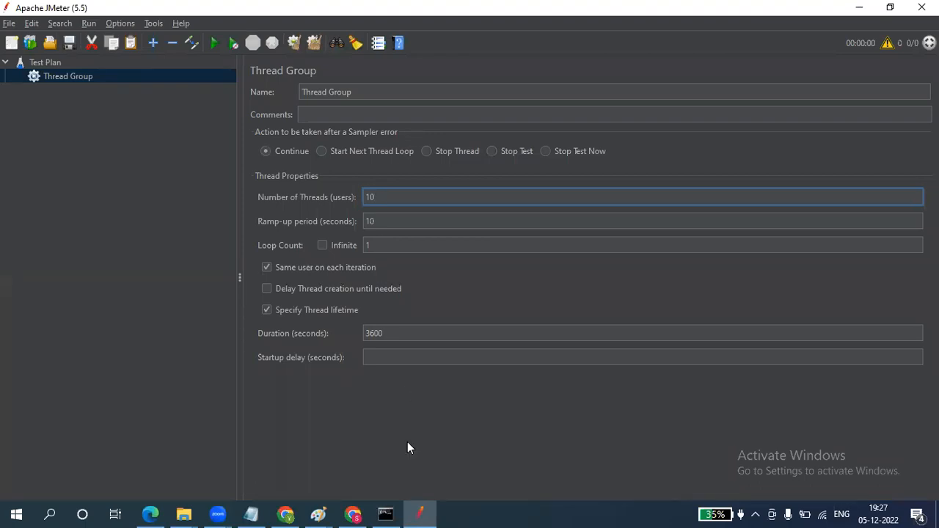
pyautogui.hotkey('alt', 'Tab')
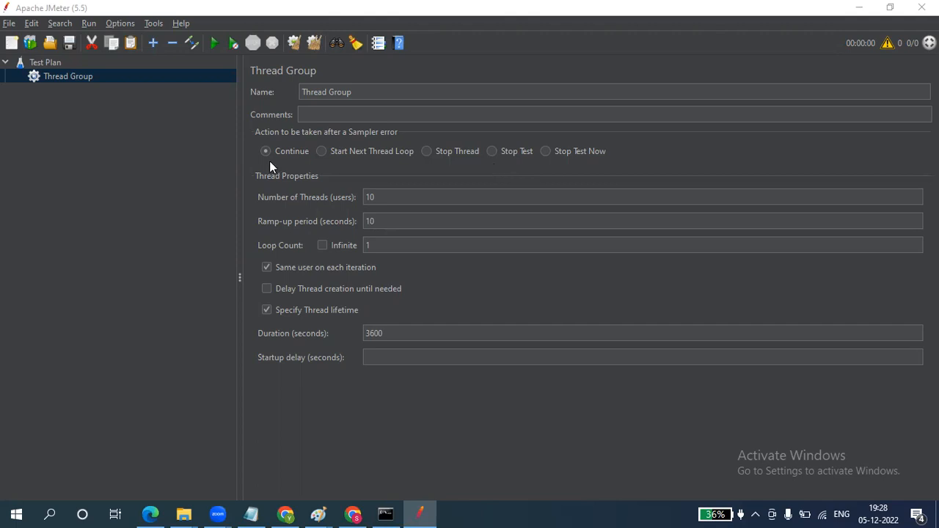
# - Add a Recording Controller to the Thread Group
pyautogui.rightClick(62, 77)
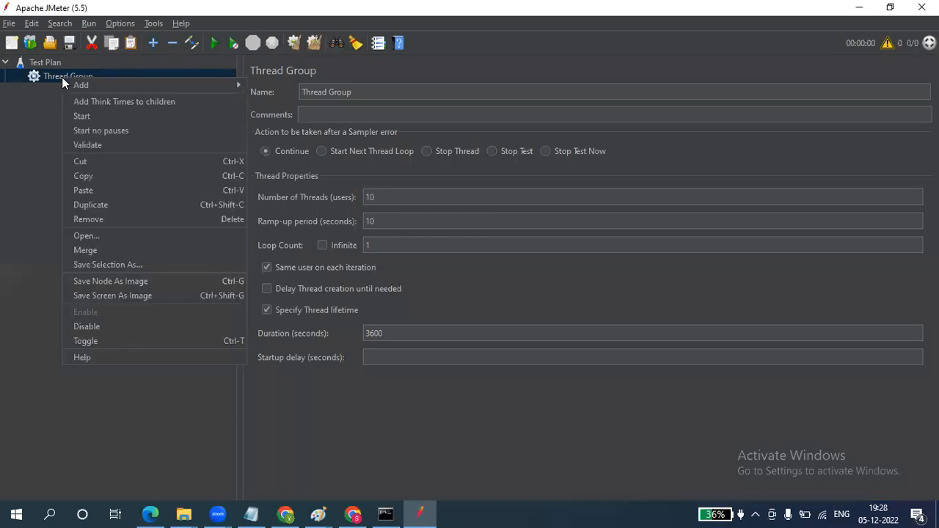
pyautogui.moveTo(169, 84)
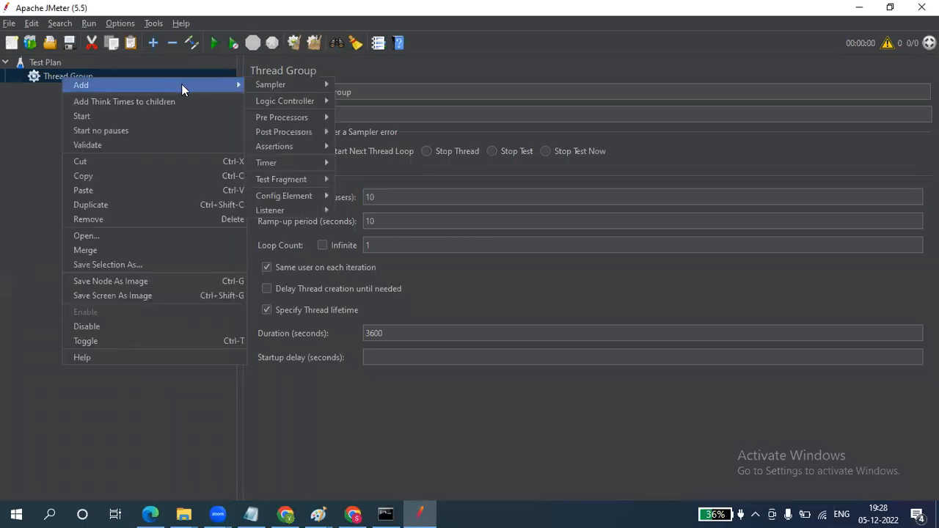
pyautogui.moveTo(265, 90)
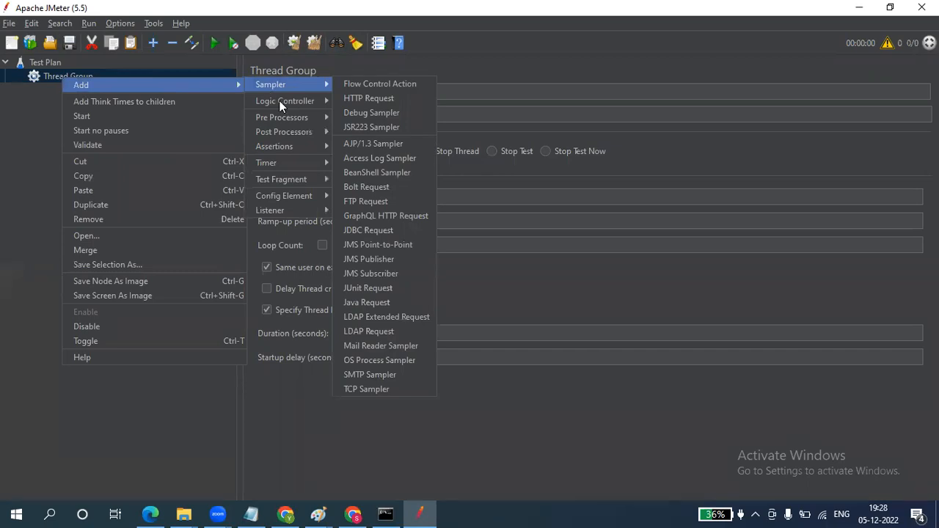
pyautogui.moveTo(286, 103)
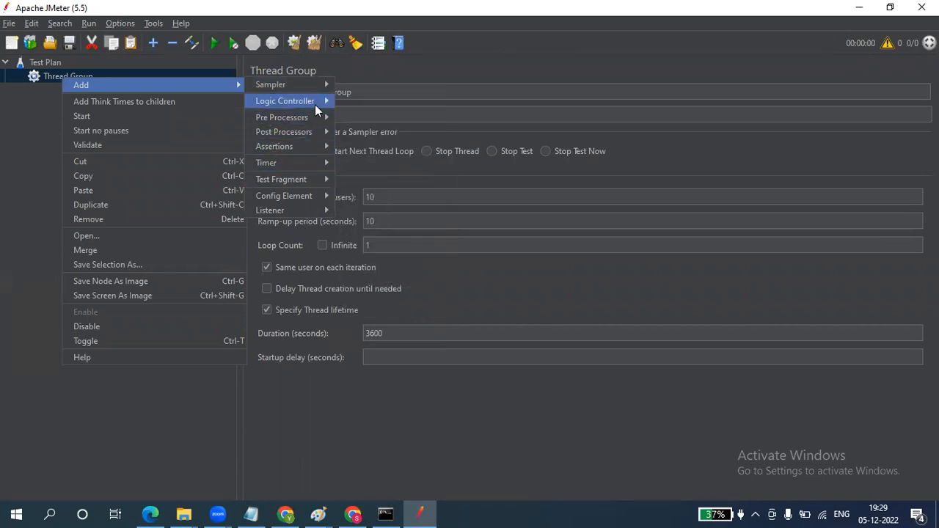
pyautogui.moveTo(315, 102)
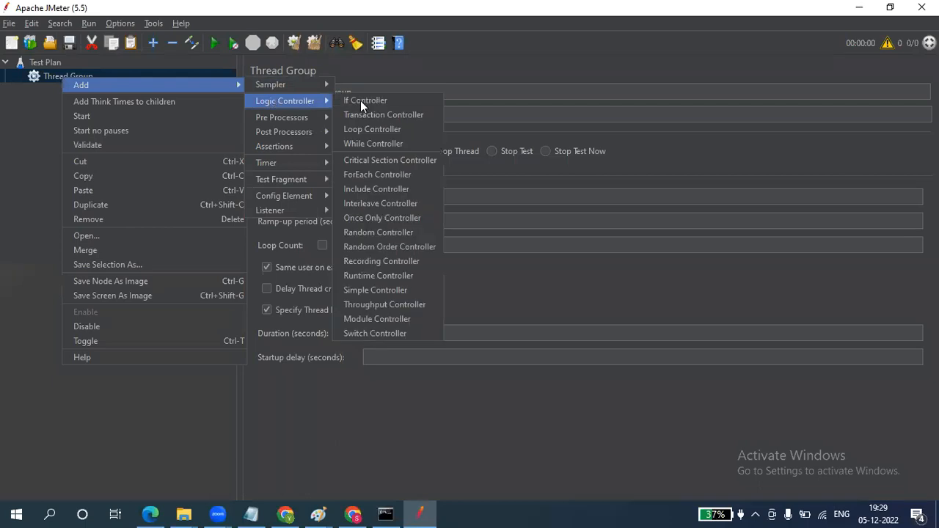
pyautogui.click(376, 260)
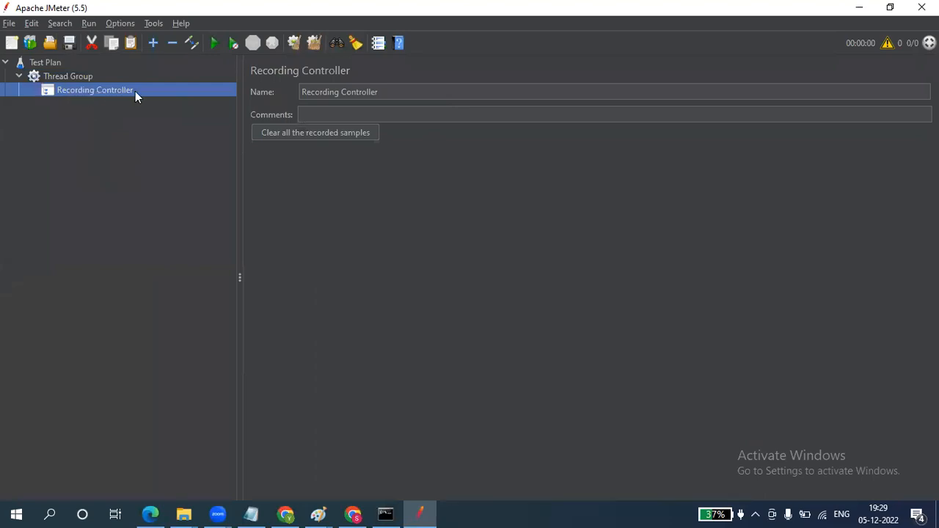
pyautogui.click(72, 81)
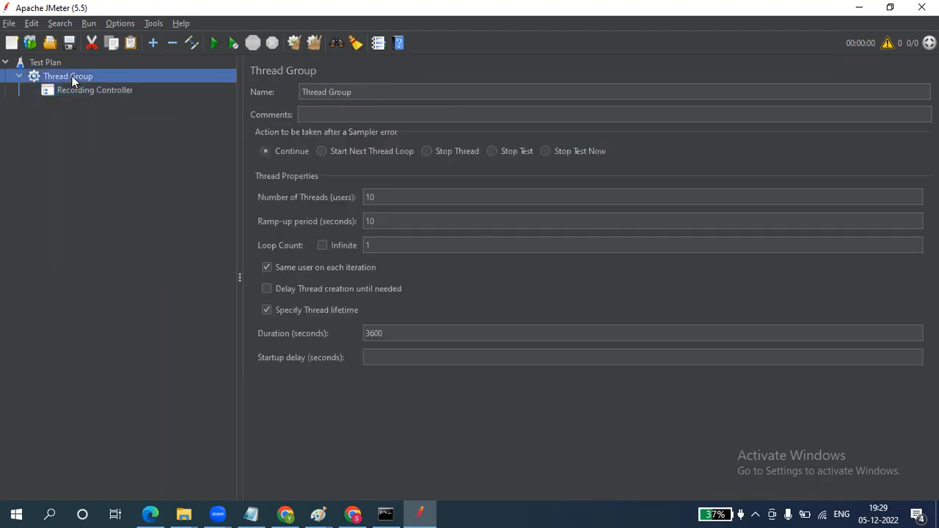
pyautogui.rightClick(72, 81)
pyautogui.moveTo(222, 91)
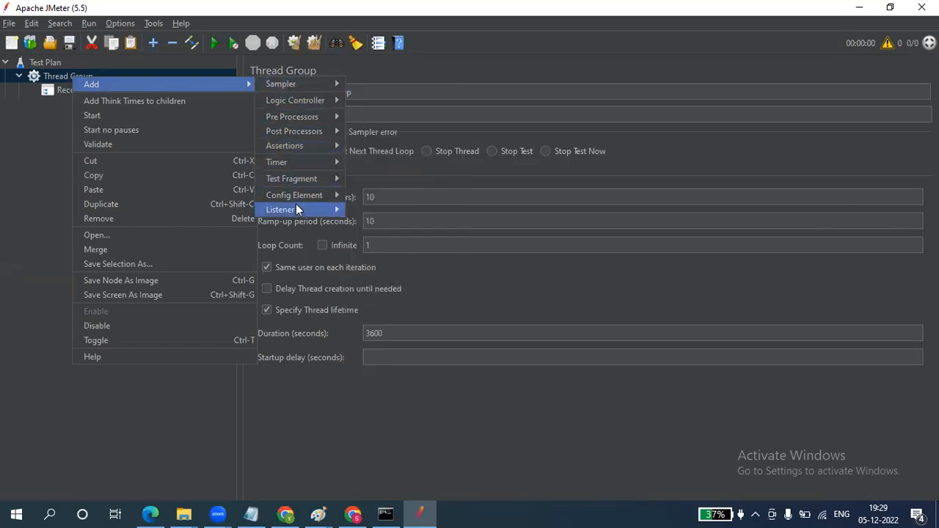
pyautogui.moveTo(296, 211)
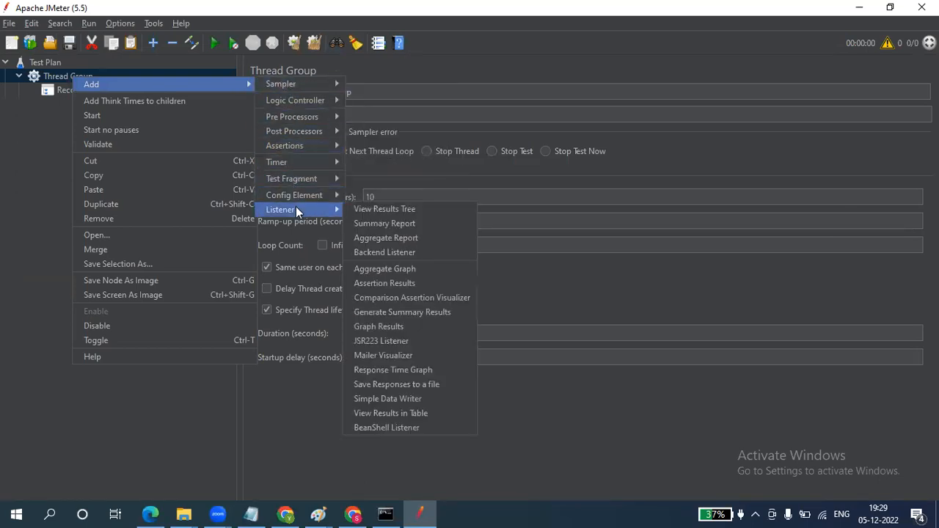
pyautogui.moveTo(307, 194)
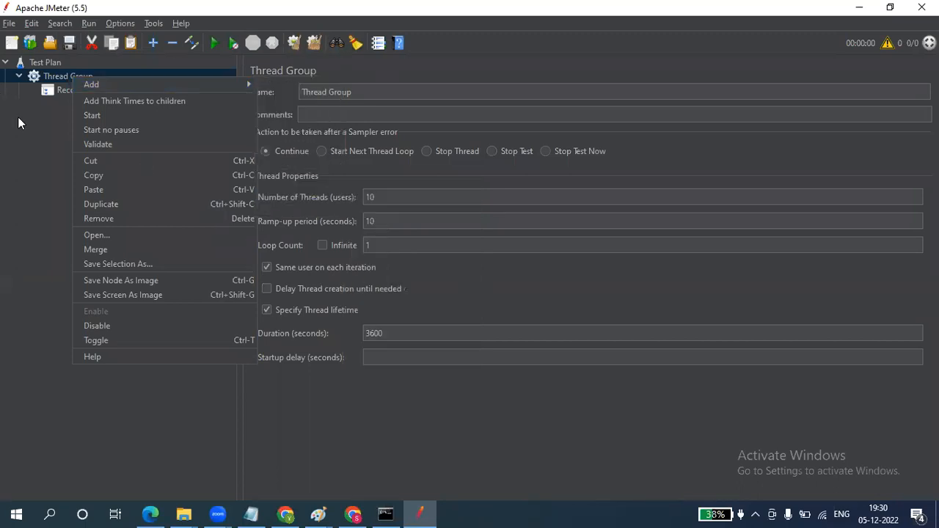
pyautogui.click(20, 143)
# - Add the non-test element HTTP(S) Test Script Recorder to the Test Plan
pyautogui.click(57, 60)
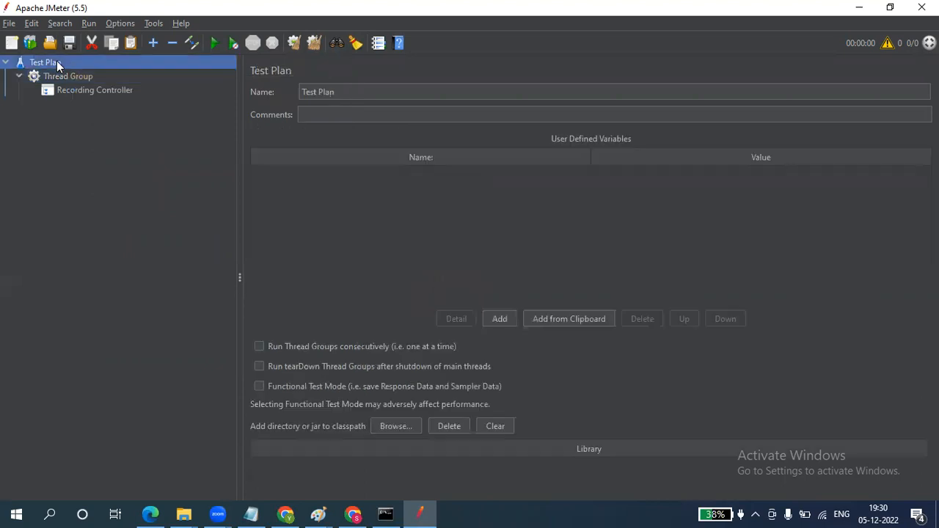
pyautogui.rightClick(56, 61)
pyautogui.moveTo(151, 69)
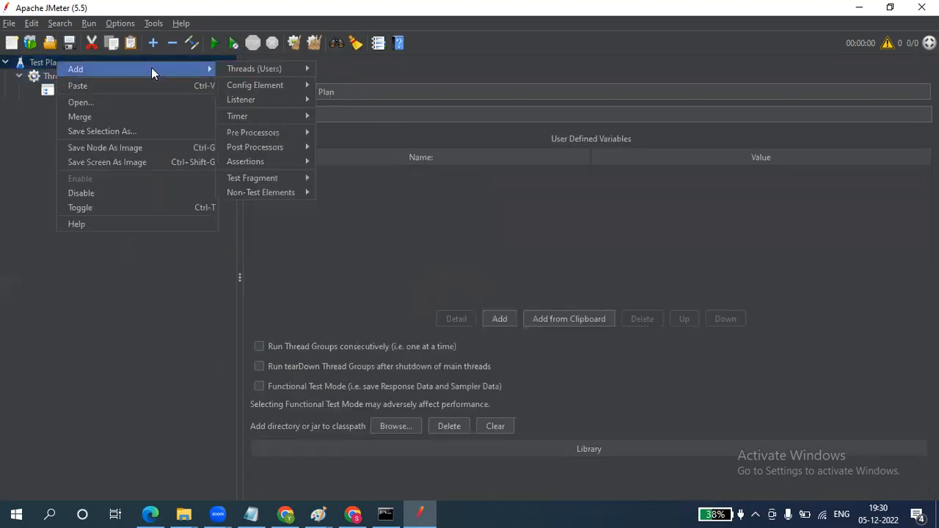
pyautogui.moveTo(292, 176)
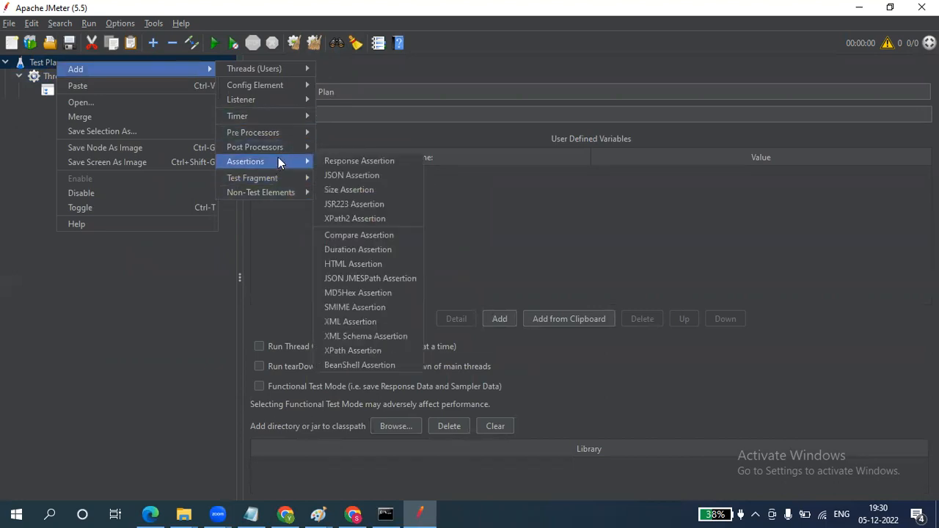
pyautogui.moveTo(204, 69)
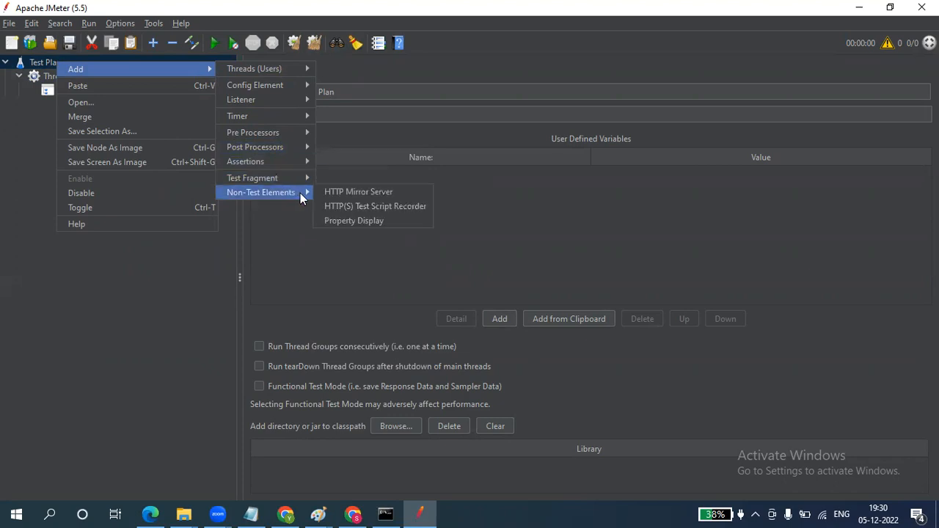
pyautogui.click(367, 207)
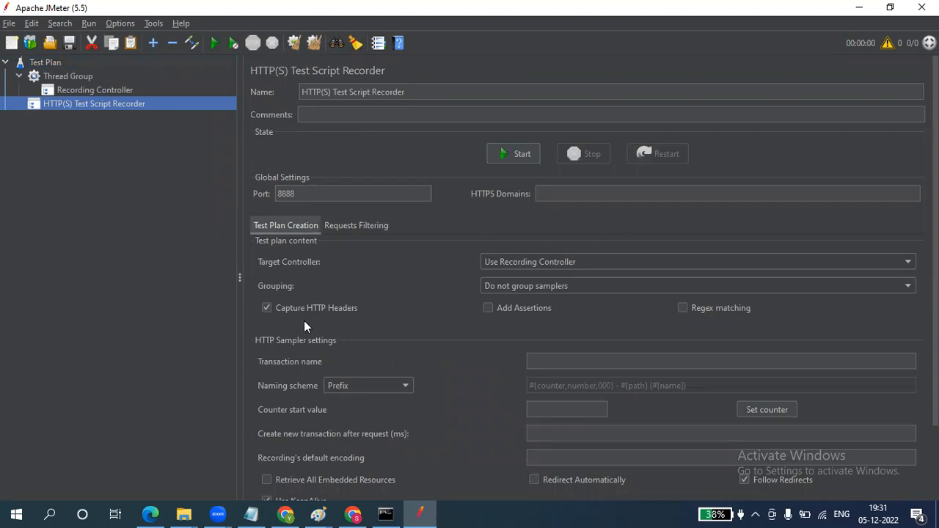
# - Set the script recorder's target controller to Test Plan > Thread Group > Recording Controller
pyautogui.click(681, 262)
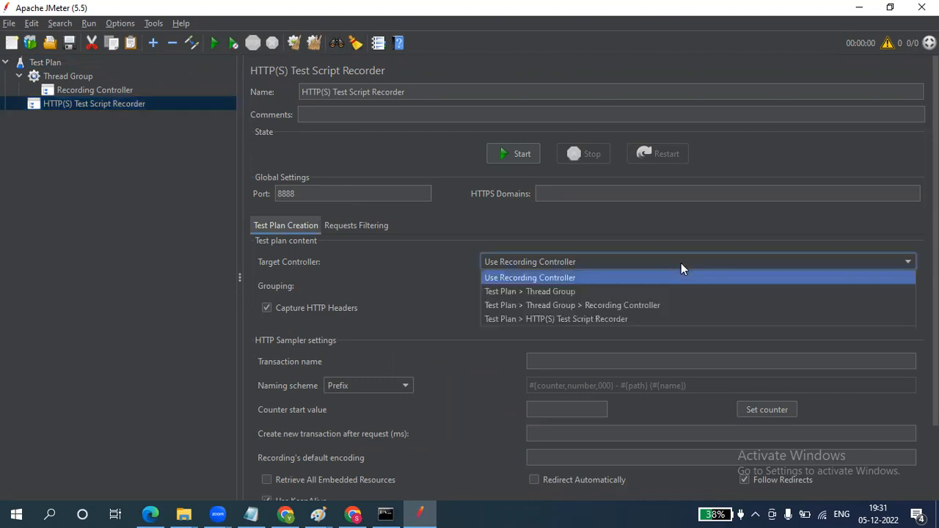
pyautogui.click(652, 139)
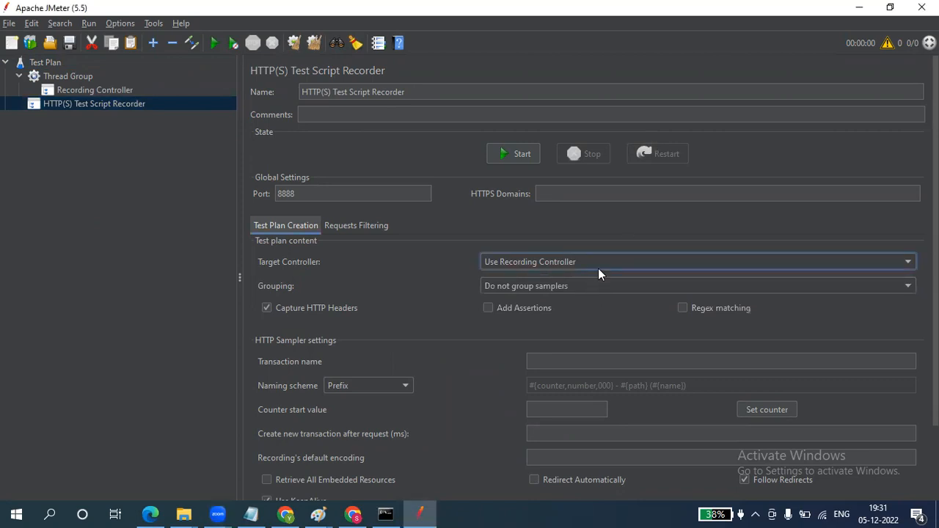
pyautogui.click(625, 264)
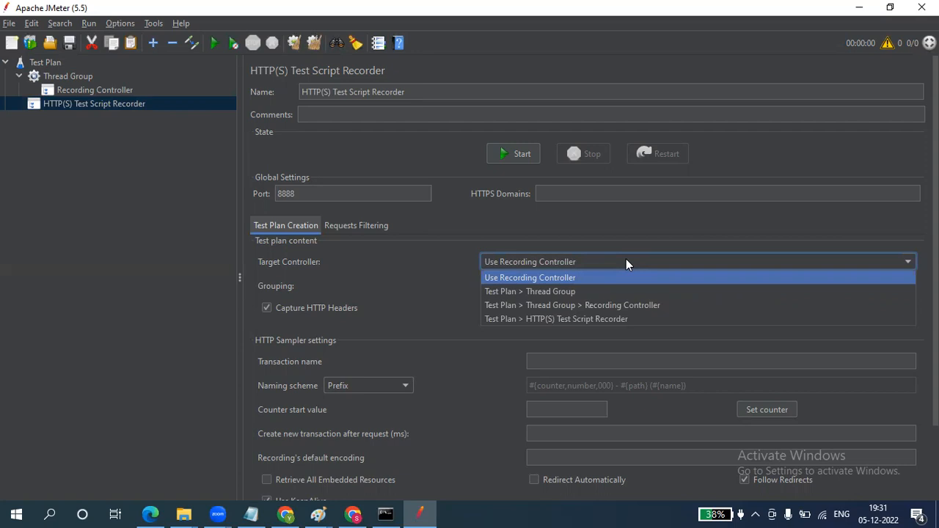
pyautogui.click(48, 64)
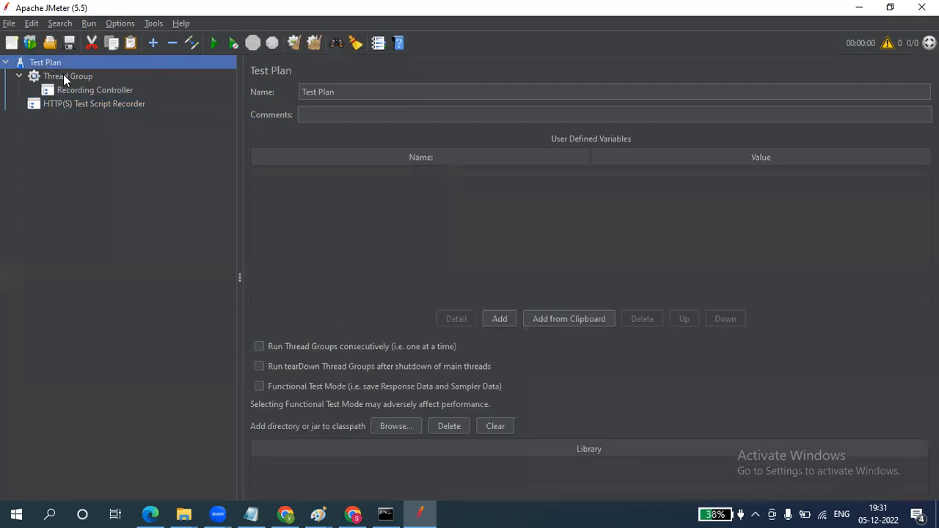
pyautogui.click(64, 78)
pyautogui.click(80, 91)
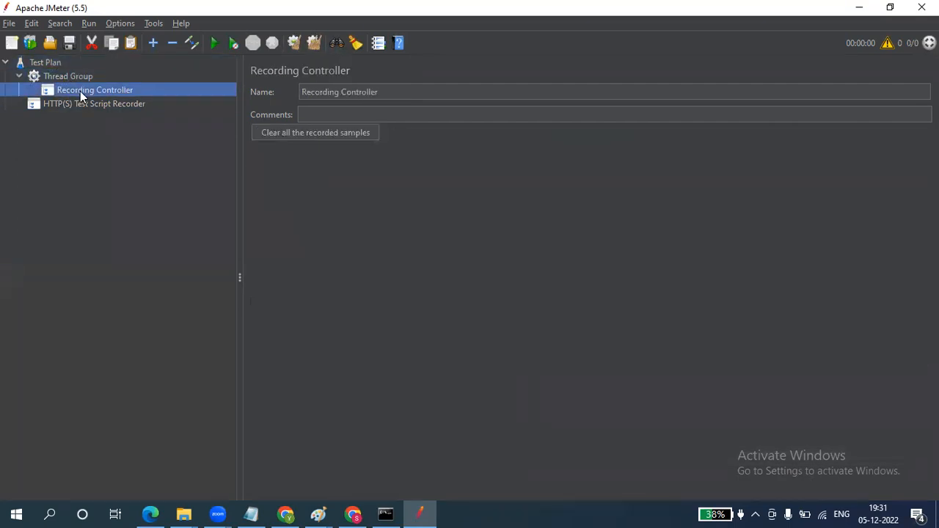
pyautogui.click(82, 106)
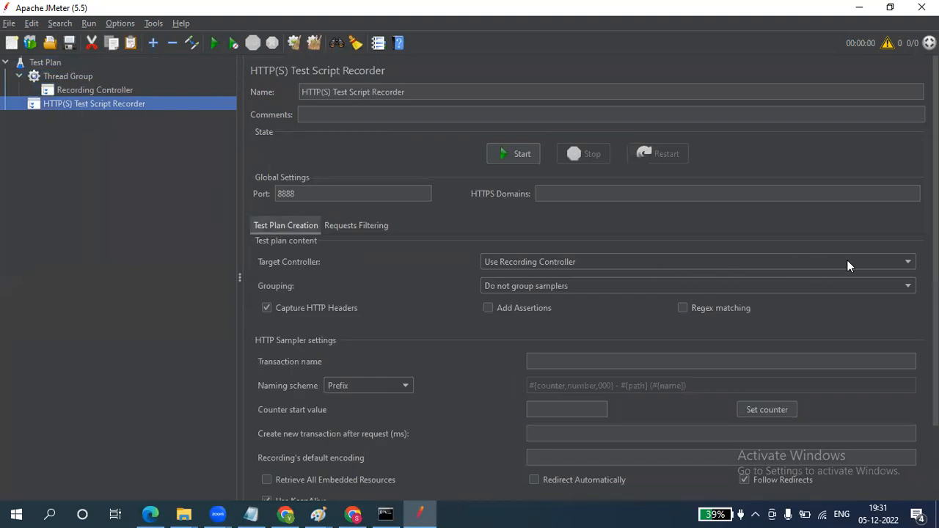
pyautogui.click(907, 264)
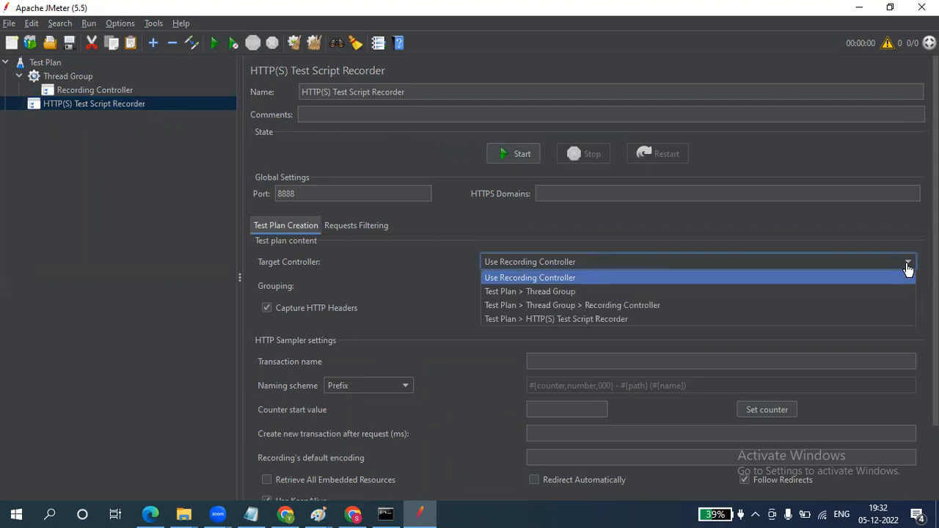
pyautogui.click(653, 306)
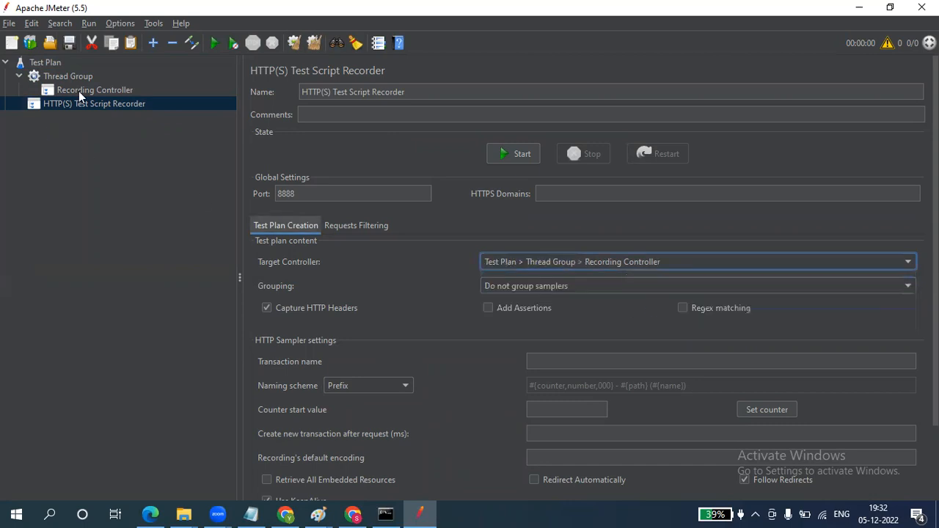
# - Check the remaining settings of the HTTP(S) Test Script Recorder and start recording
pyautogui.click(117, 88)
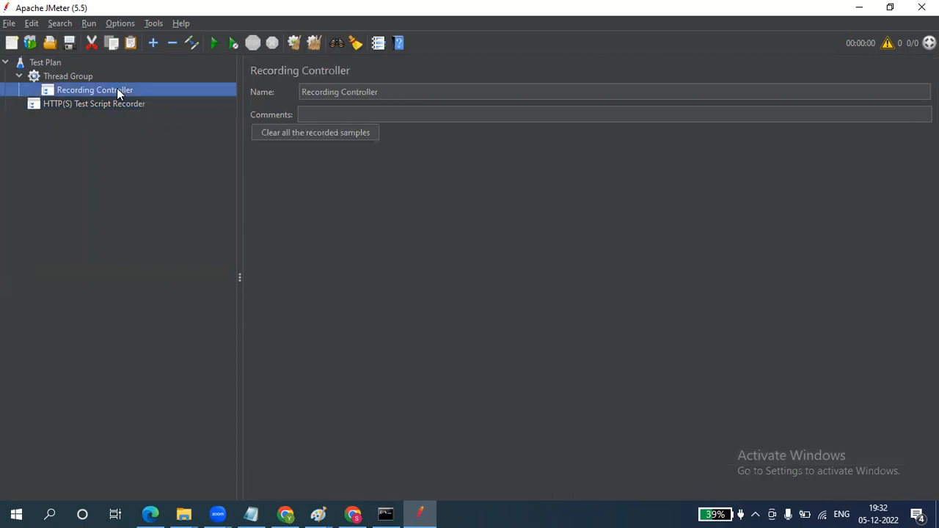
pyautogui.click(91, 107)
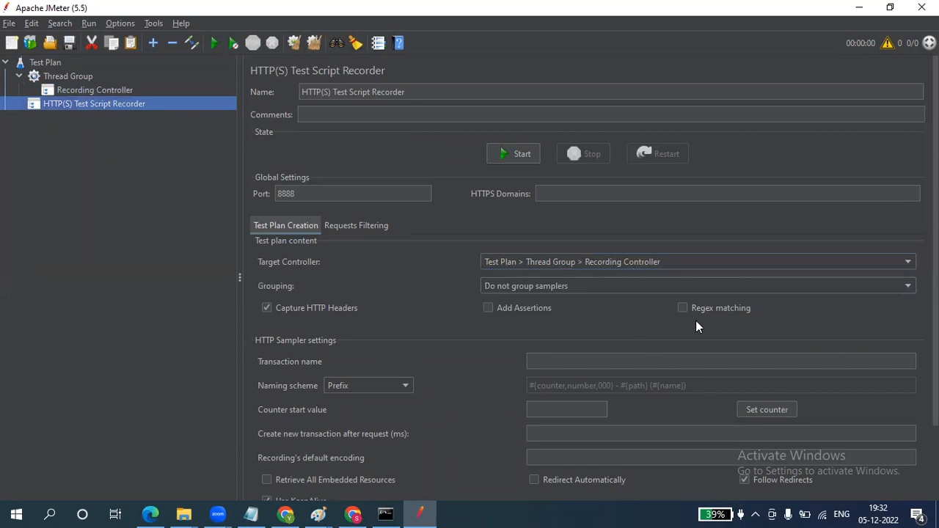
pyautogui.scroll(-3, 587, 279)
pyautogui.scroll(3, 586, 279)
pyautogui.click(505, 154)
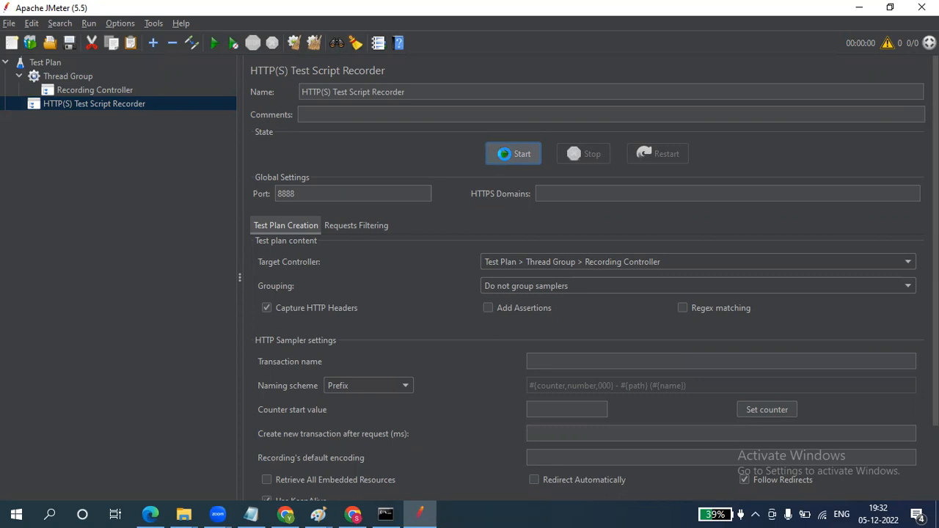
pyautogui.click(505, 154)
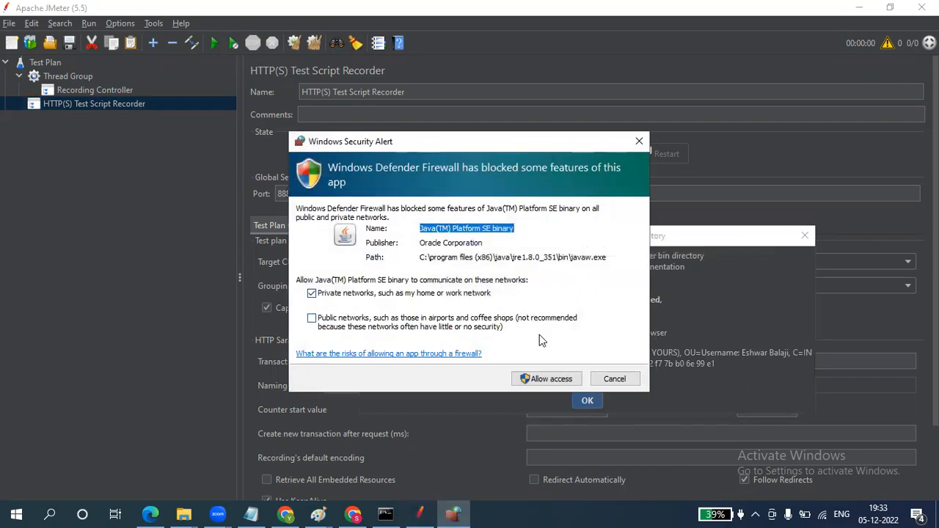
# - Allow Java(TM) Platform SE binary through the Windows Defender Firewall on public networks only, and dismiss the alert
pyautogui.click(312, 319)
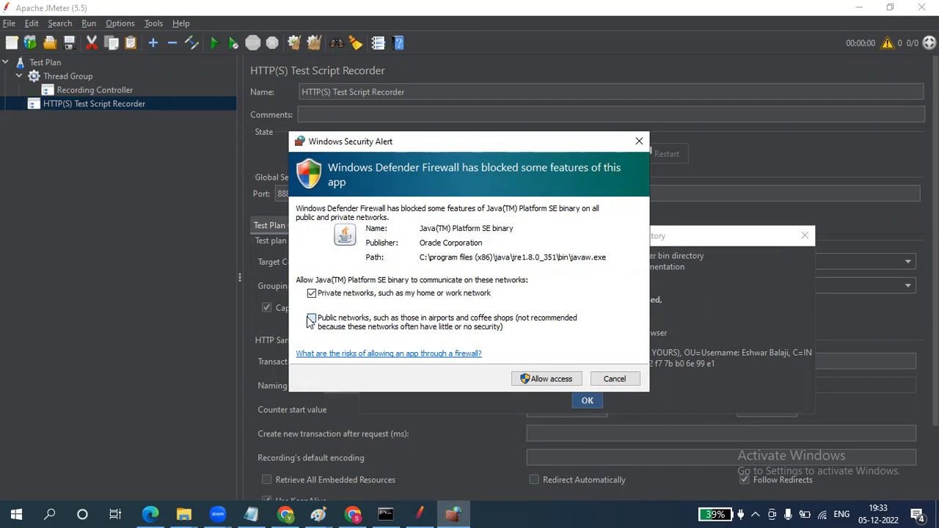
pyautogui.click(311, 293)
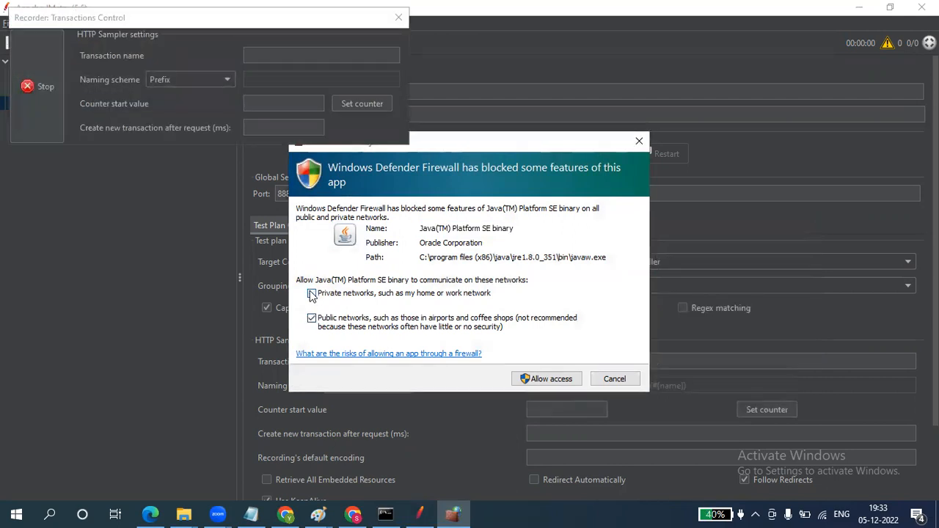
pyautogui.click(563, 378)
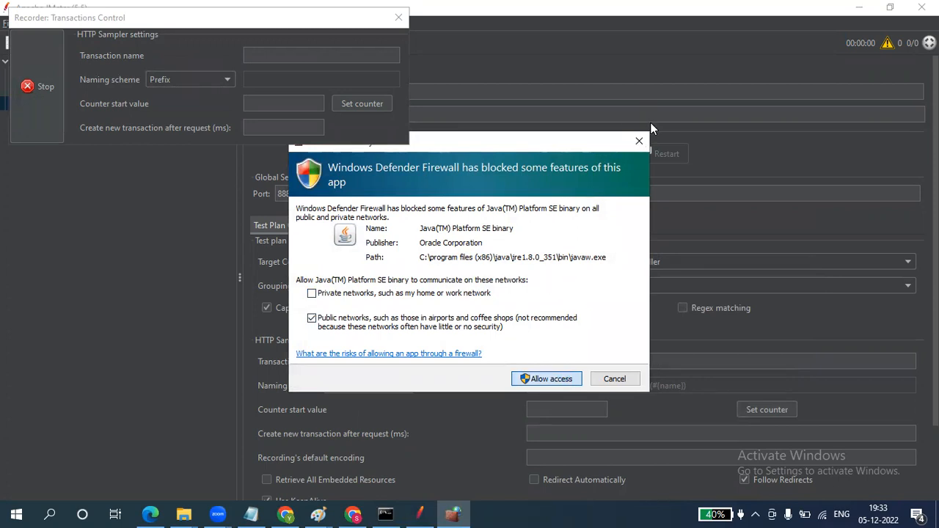
pyautogui.click(632, 149)
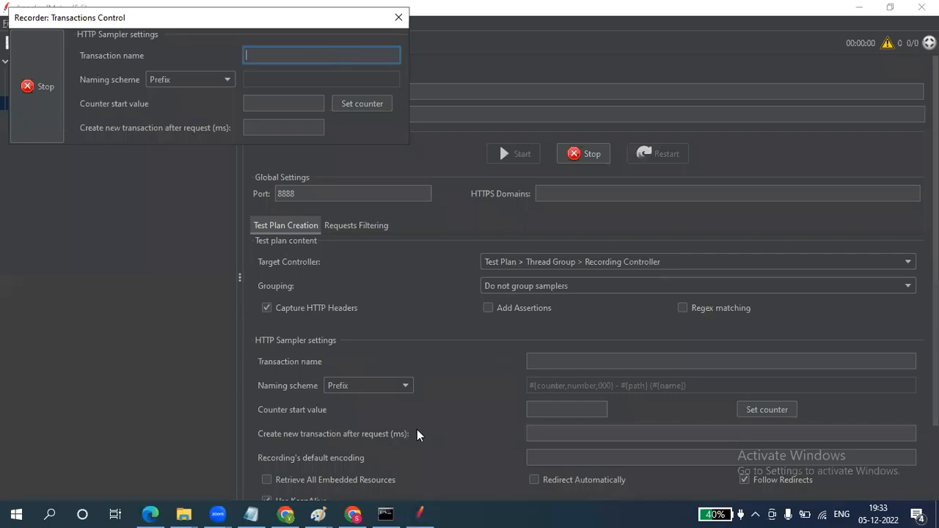
# - In Chrome, move the recorder's Transactions Control window clear of the tabs and enter google as the query in a new tab
pyautogui.click(353, 514)
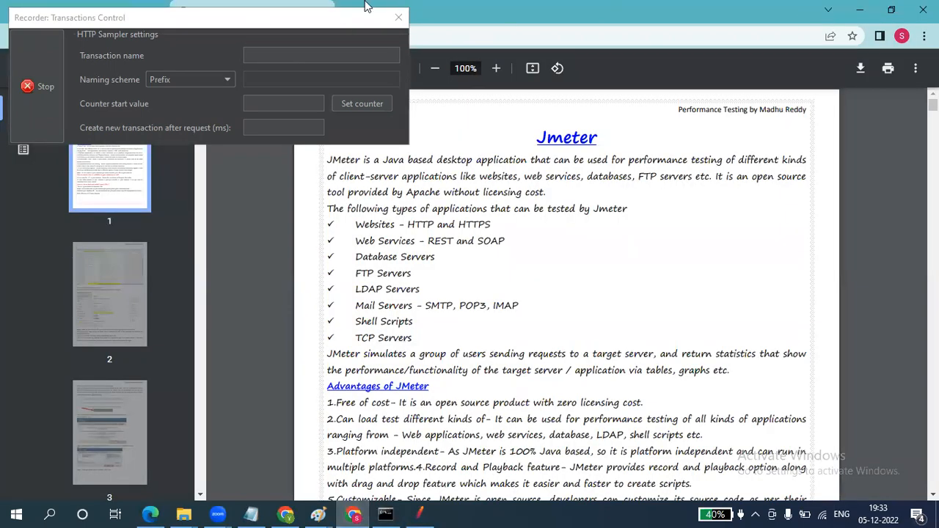
pyautogui.moveTo(330, 21); pyautogui.dragTo(527, 152)
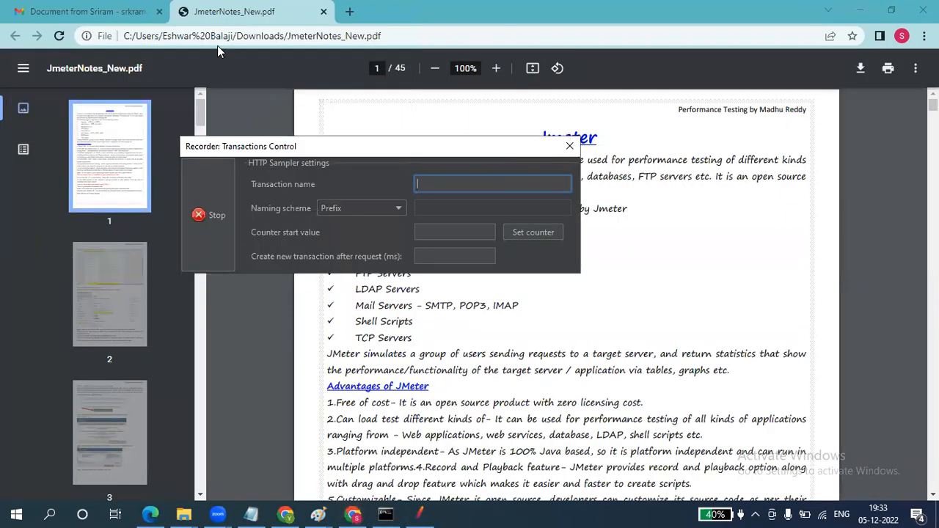
pyautogui.click(349, 11)
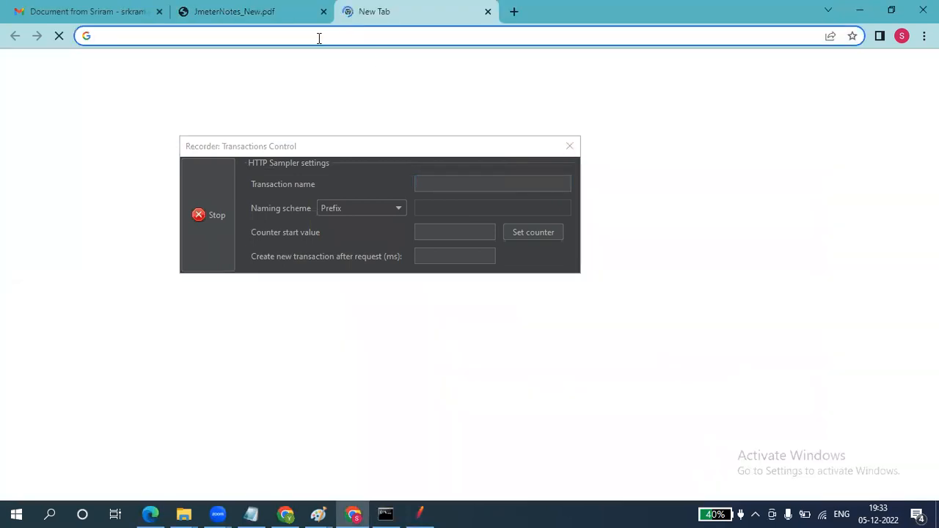
pyautogui.click(319, 36)
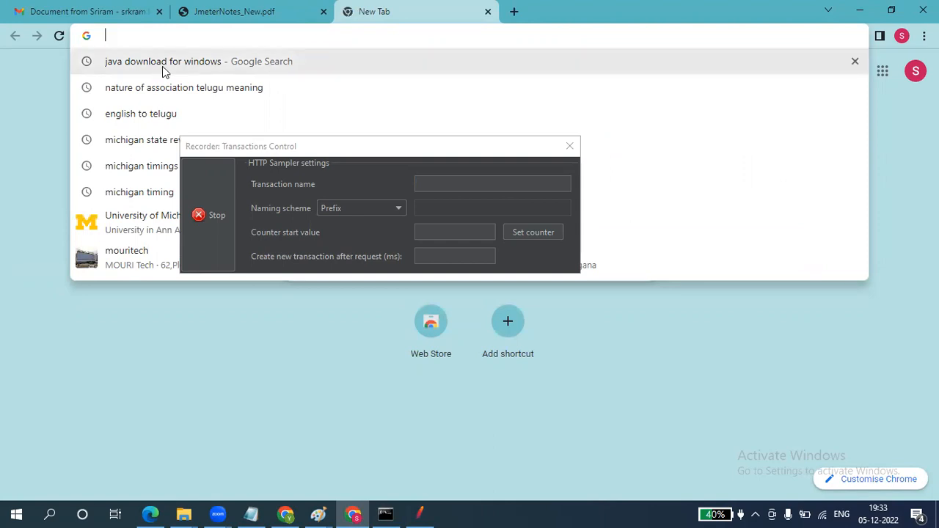
pyautogui.write('goo')
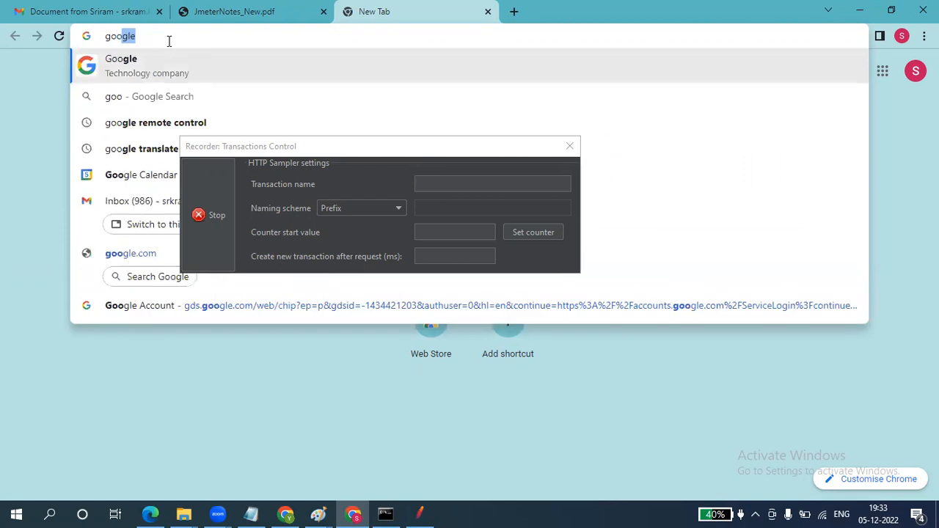
# - Name the recorder's transaction "enter Google" in the Transactions Control window
pyautogui.click(422, 182)
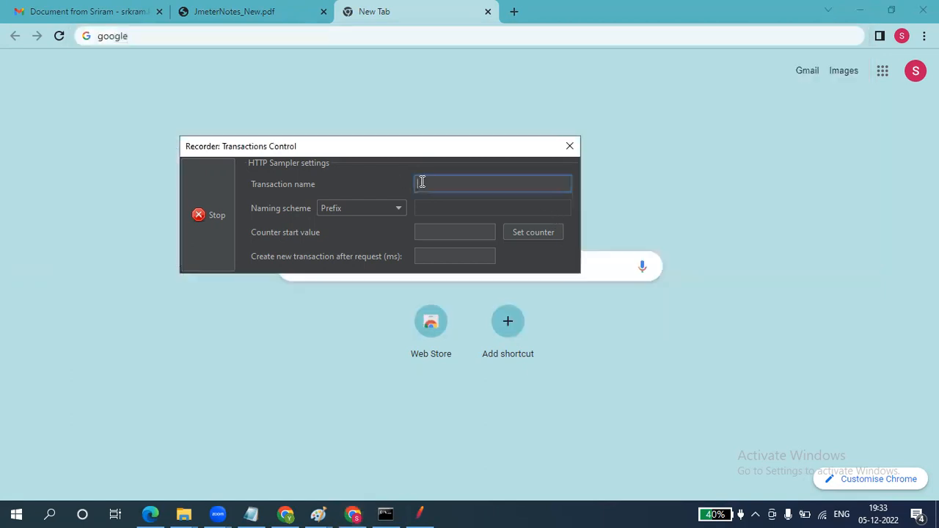
pyautogui.write('Opr')
pyautogui.write('Enter')
pyautogui.write(' G')
pyautogui.write('oog')
pyautogui.write('le')
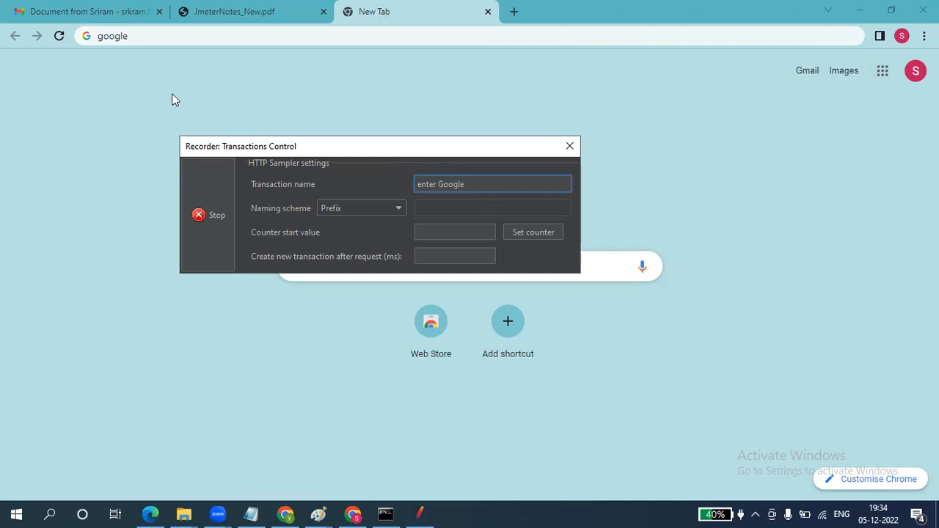
# - Run the google search in the new browser tab and return to the recorder's Transactions Control window
pyautogui.click(158, 34)
pyautogui.doubleClick(157, 34)
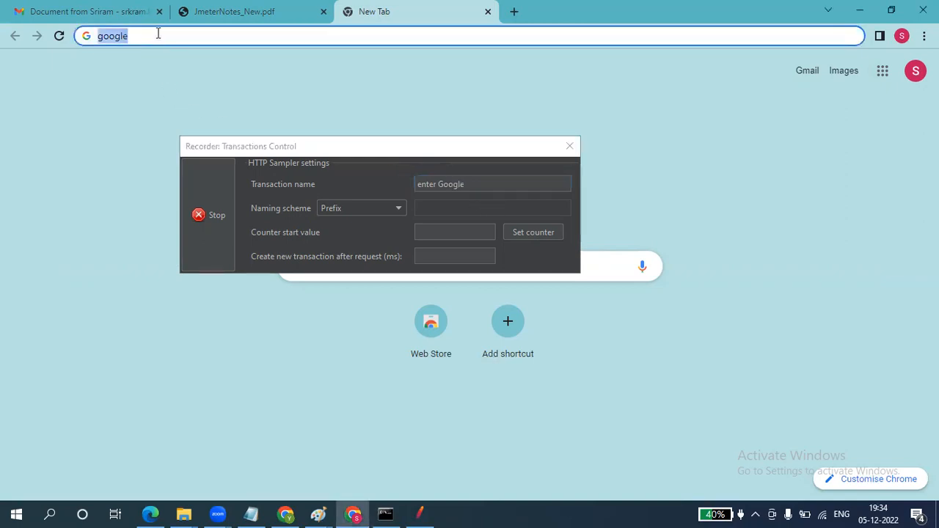
pyautogui.press('Return')
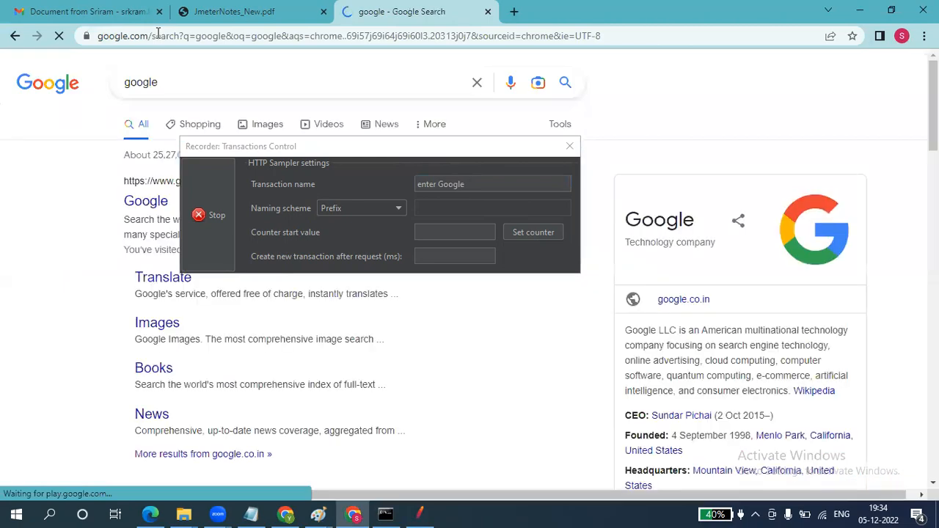
pyautogui.click(297, 146)
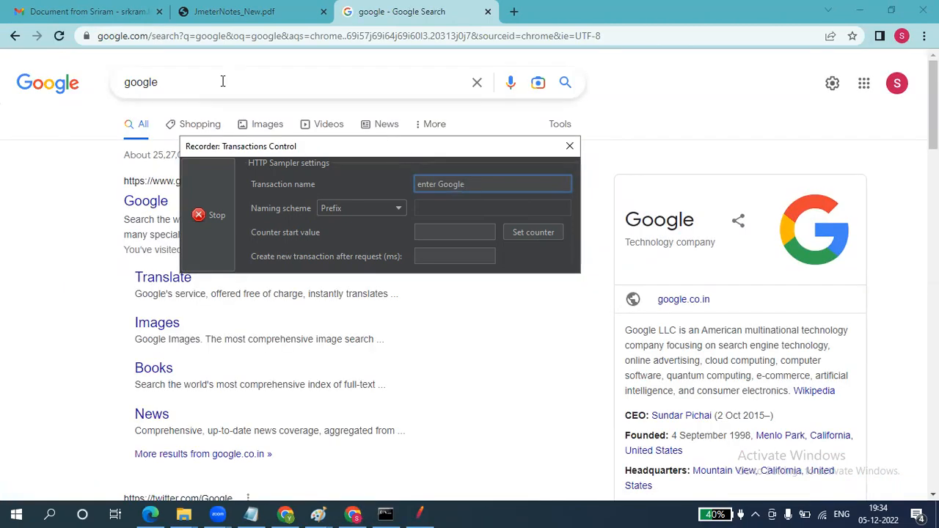
# - Rename the recorder's transaction to "Click On Google" and open the Google result in the search results
pyautogui.moveTo(465, 184); pyautogui.dragTo(413, 183)
pyautogui.write('C')
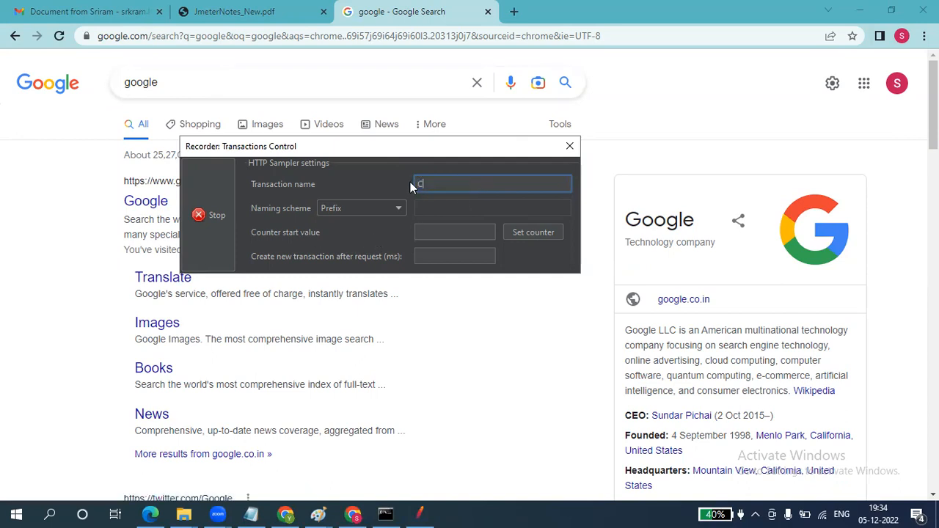
pyautogui.write('lick On Google')
pyautogui.click(135, 205)
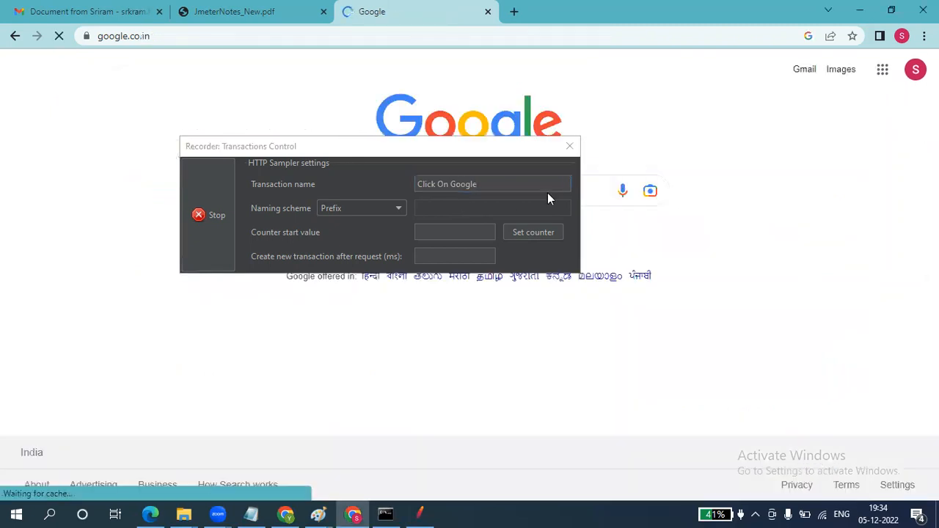
# - Move the Transactions Control window clear of the Google search box and rename the transaction to "Search-PT"
pyautogui.moveTo(452, 147); pyautogui.dragTo(451, 151)
pyautogui.moveTo(467, 238); pyautogui.dragTo(703, 57)
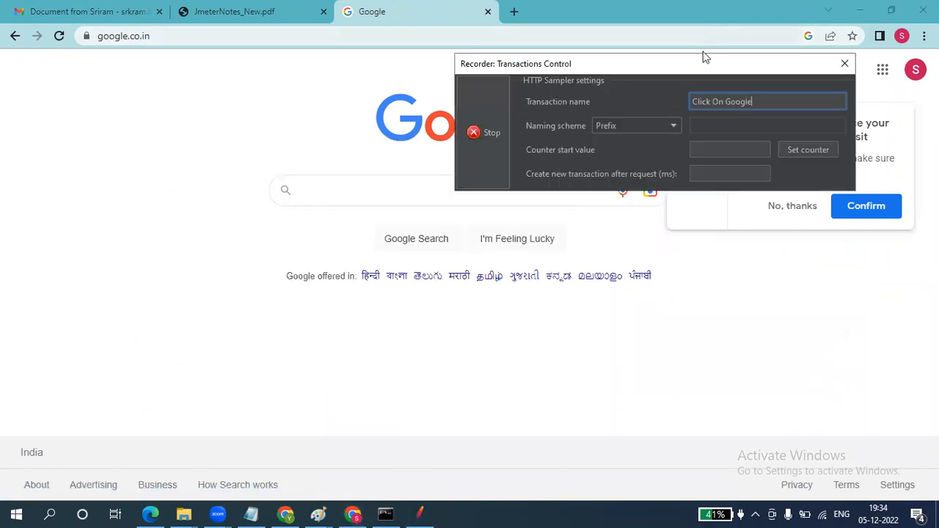
pyautogui.click(759, 102)
pyautogui.press('BackSpace')
pyautogui.press('BackSpace')
pyautogui.press('BackSpace')
pyautogui.press('BackSpace')
pyautogui.press('BackSpace')
pyautogui.press('BackSpace')
pyautogui.press('BackSpace')
pyautogui.press('BackSpace')
pyautogui.press('BackSpace')
pyautogui.press('BackSpace')
pyautogui.press('BackSpace')
pyautogui.press('BackSpace')
pyautogui.press('BackSpace')
pyautogui.press('BackSpace')
pyautogui.press('BackSpace')
pyautogui.write('Search-PT')
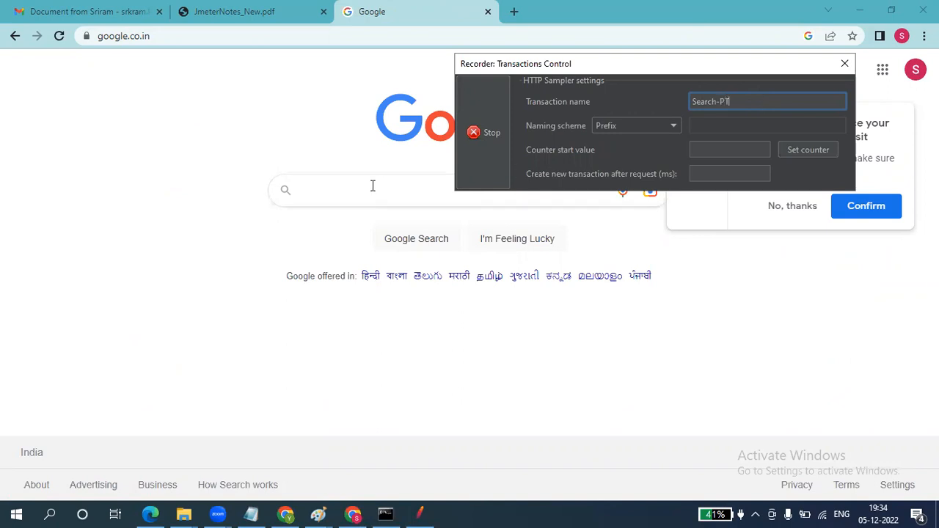
# - Search Google using the suggested query "performance engineering scenario based questions and answers"
pyautogui.click(348, 184)
pyautogui.write('p')
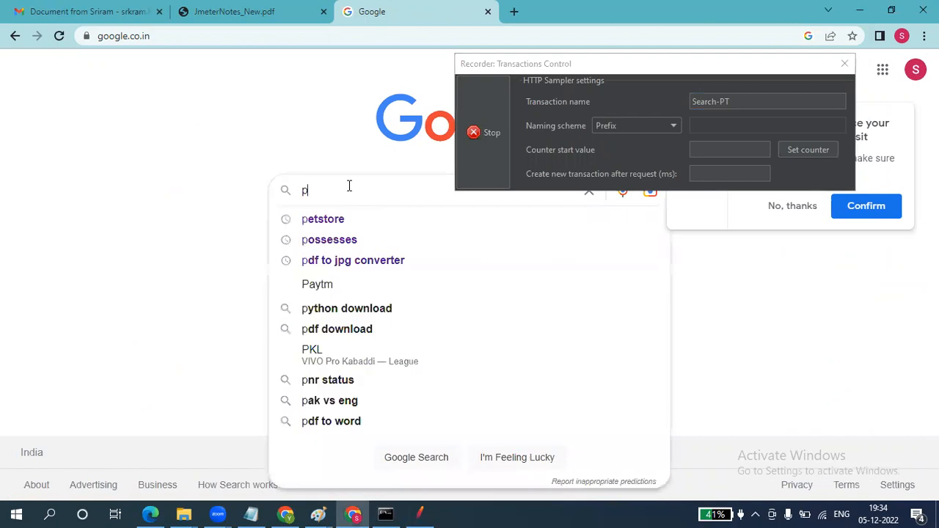
pyautogui.write('erforman')
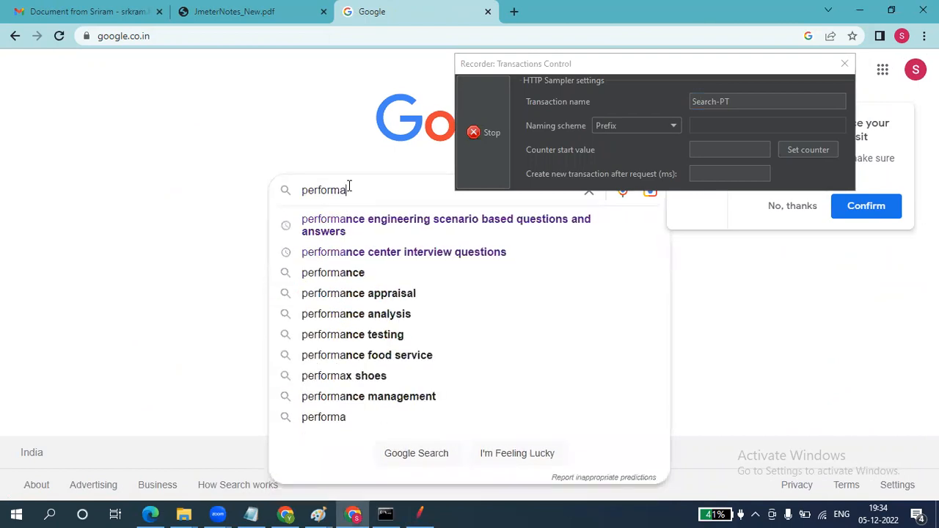
pyautogui.click(416, 229)
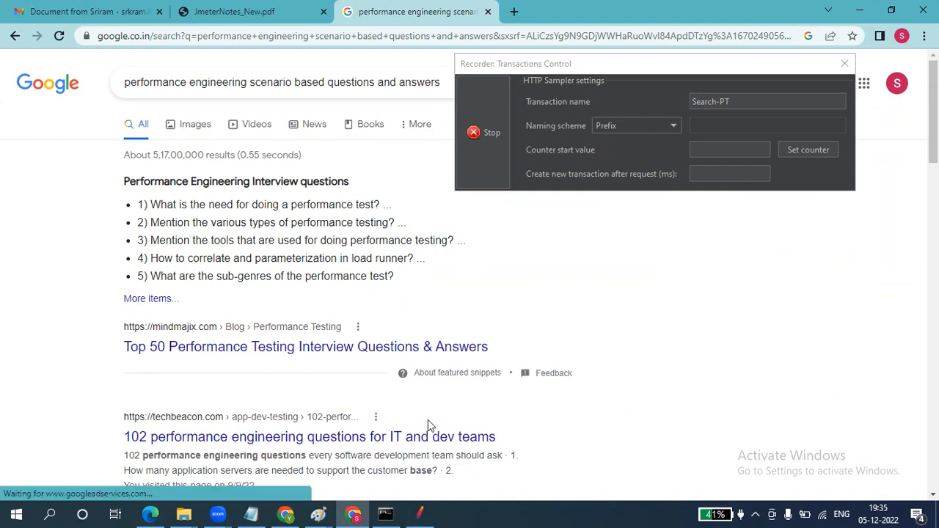
# - In JMeter, check the Recording Controller for recorded samples, stop the recorder and return to the HTTP(S) Test Script Recorder element
pyautogui.click(419, 514)
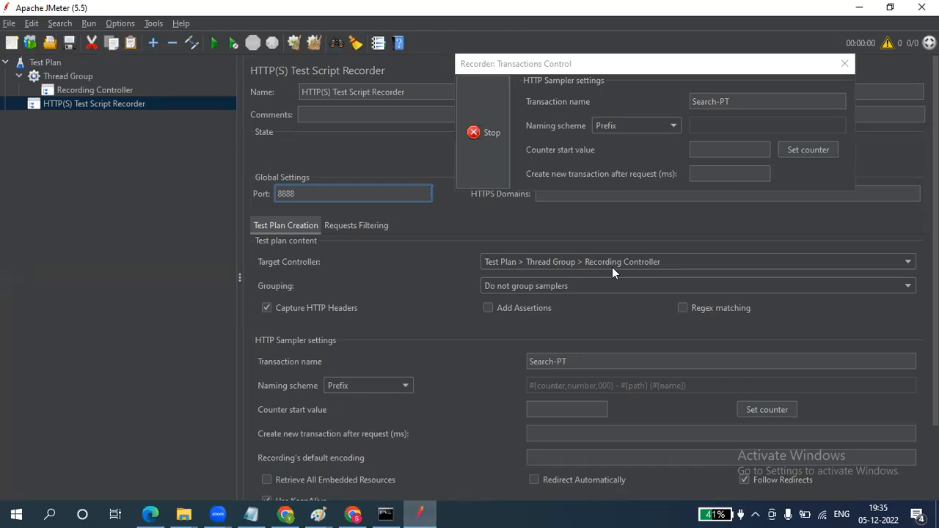
pyautogui.click(18, 76)
pyautogui.click(18, 76)
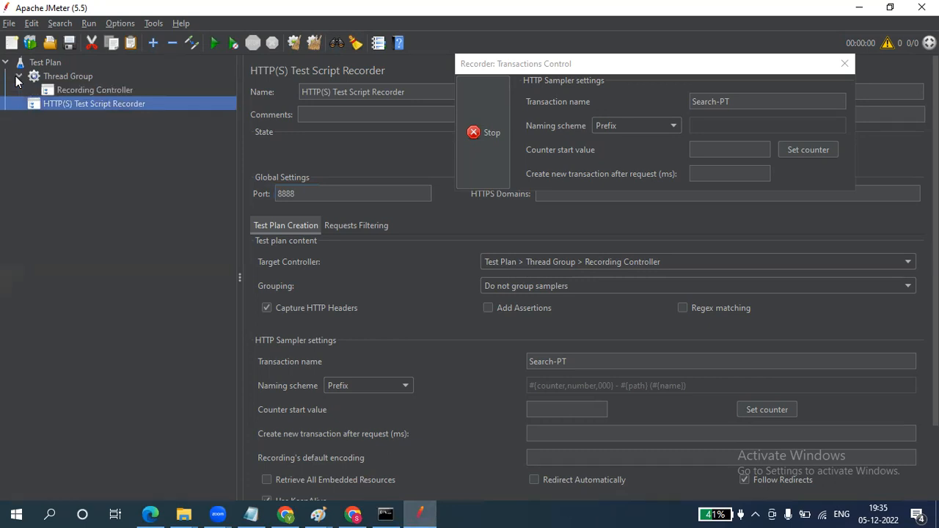
pyautogui.click(120, 90)
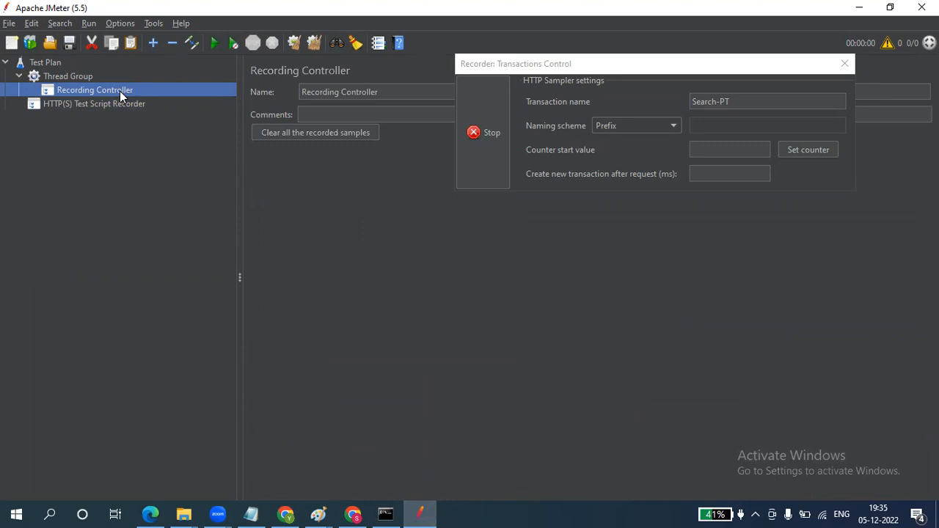
pyautogui.click(483, 138)
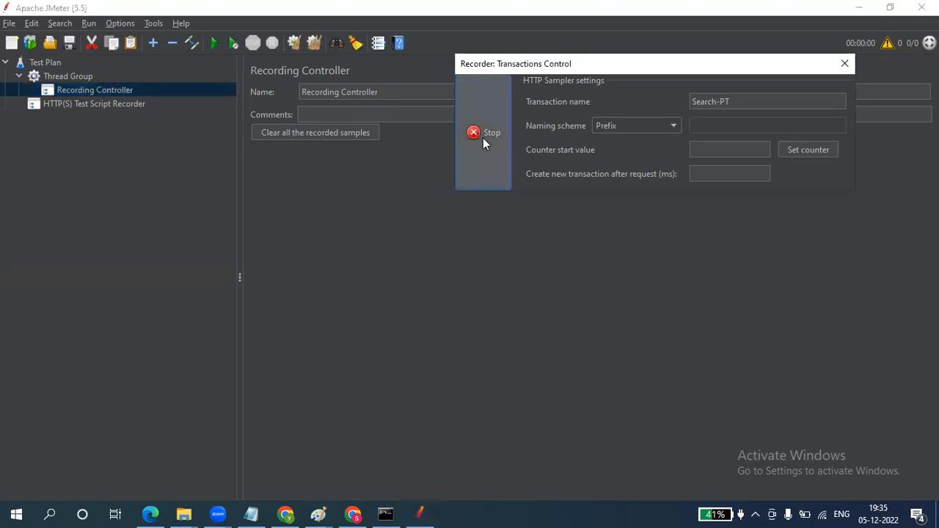
pyautogui.click(107, 104)
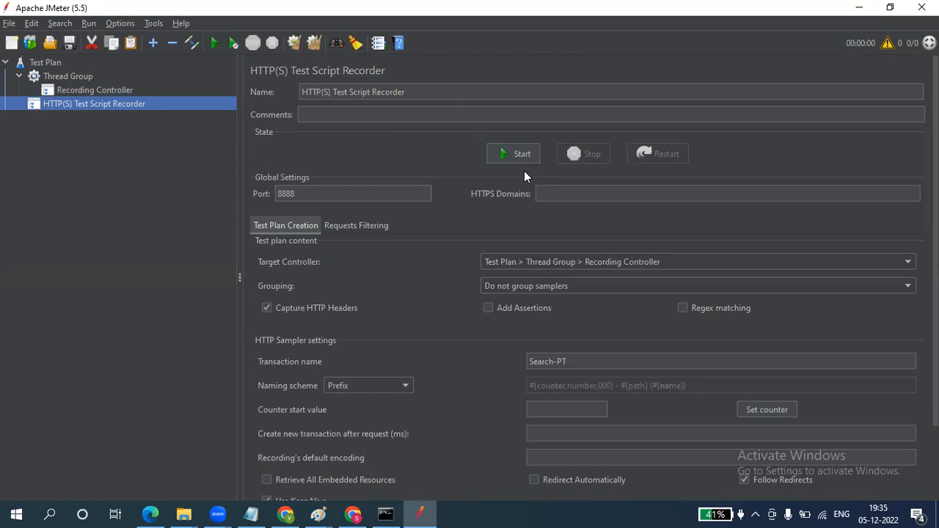
# - In File Explorer, delete the ApacheJMeterTemporaryRootCA certificate from the apache-jmeter-5.5 bin folder and return to JMeter
pyautogui.click(183, 514)
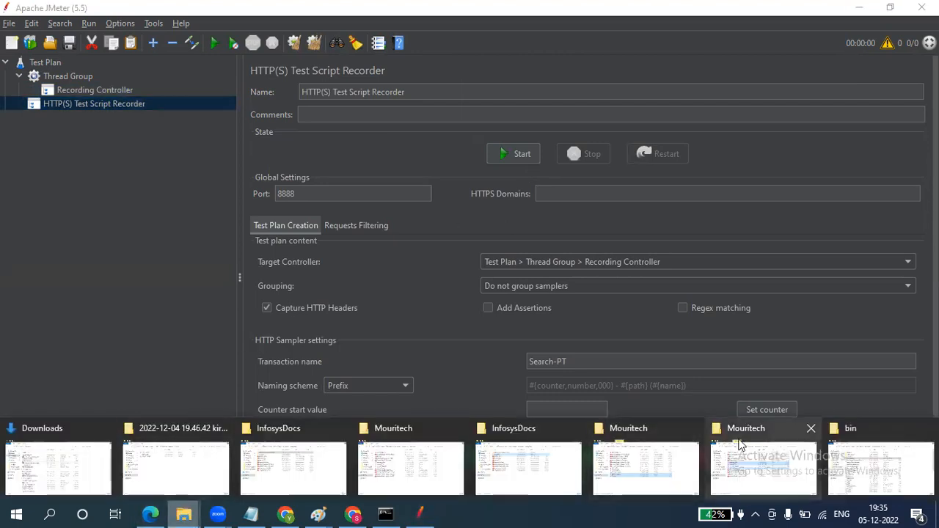
pyautogui.click(904, 472)
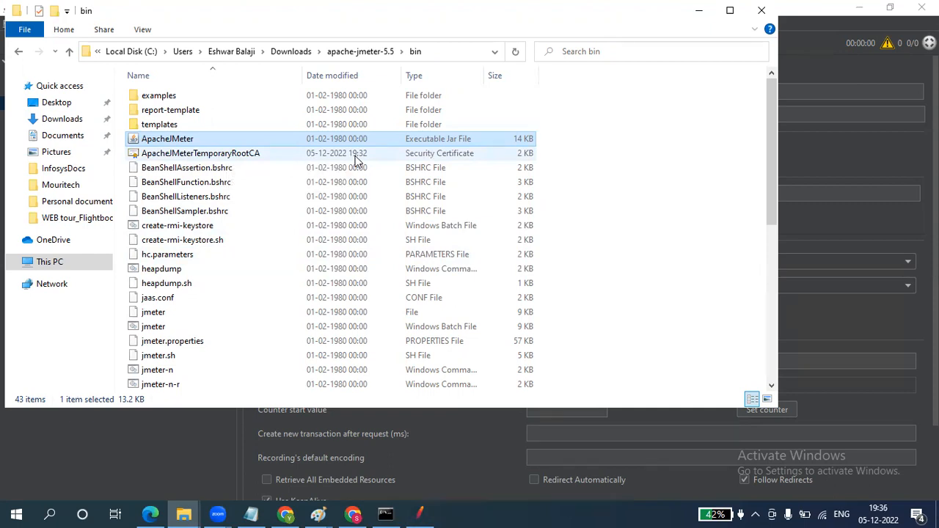
pyautogui.hotkey('alt', 'Tab')
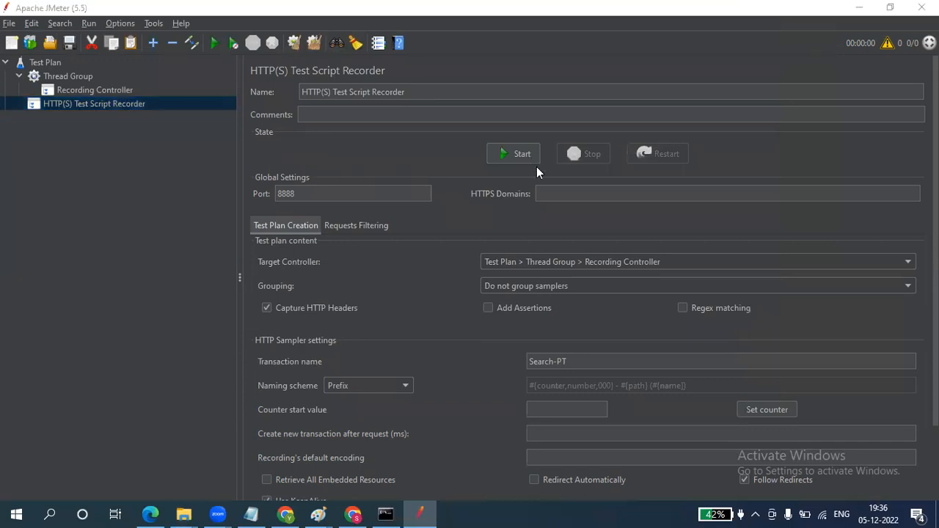
pyautogui.hotkey('alt', 'Tab')
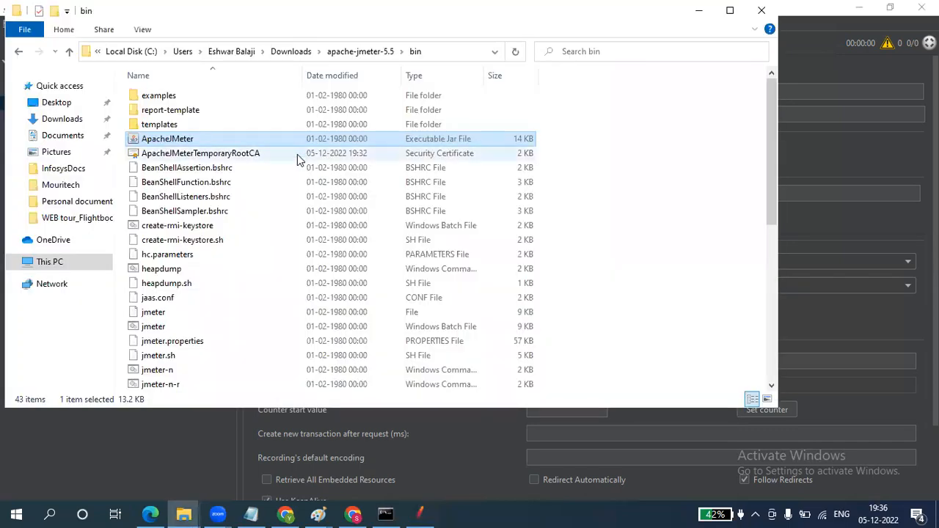
pyautogui.click(298, 154)
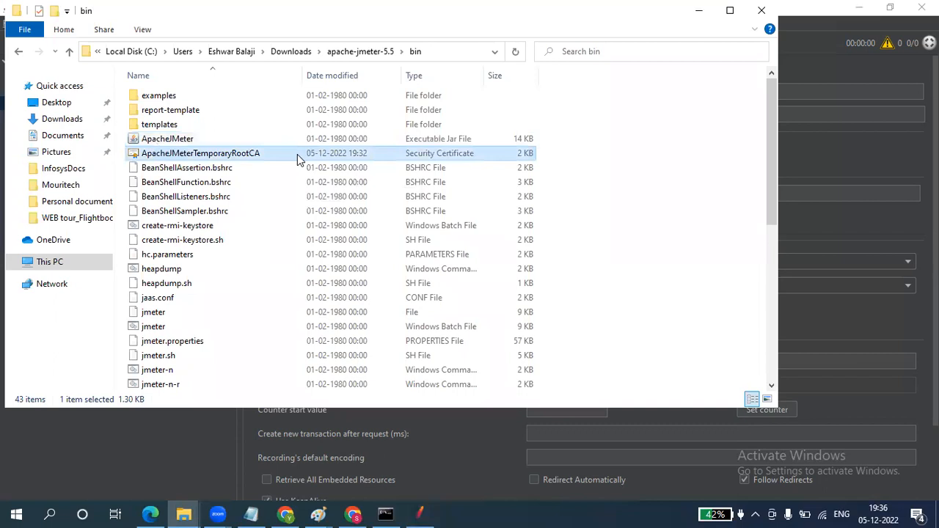
pyautogui.doubleClick(297, 154)
pyautogui.rightClick(296, 153)
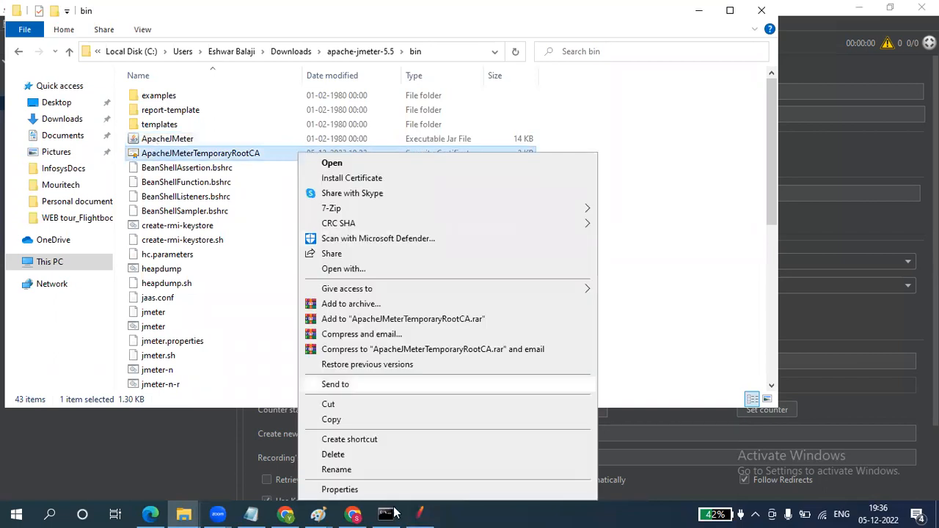
pyautogui.click(350, 454)
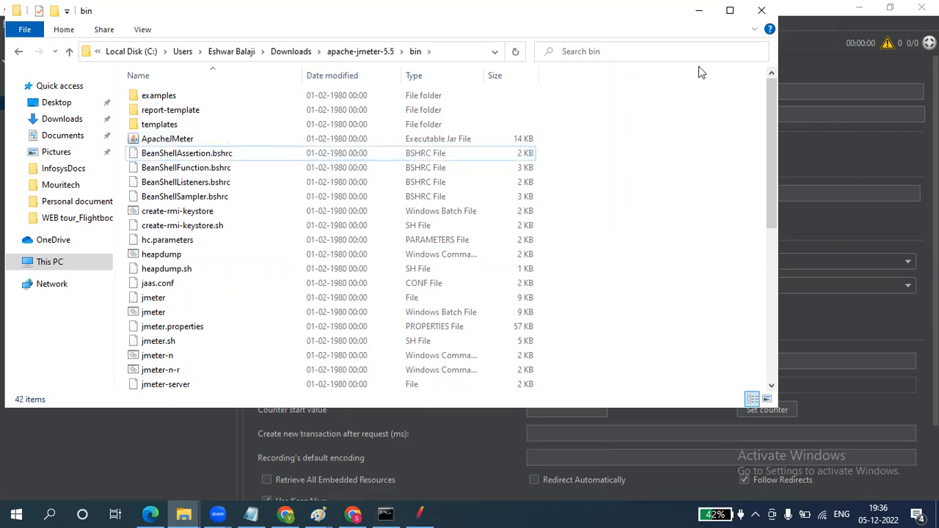
pyautogui.click(699, 10)
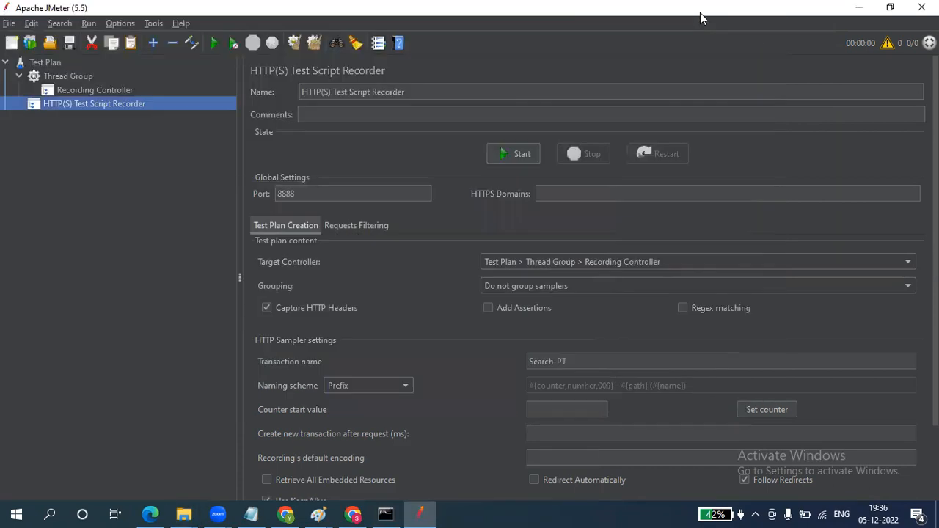
# - Start the HTTP(S) Test Script Recorder, acknowledge the root CA certificate notice, and stop the recorder
pyautogui.click(522, 155)
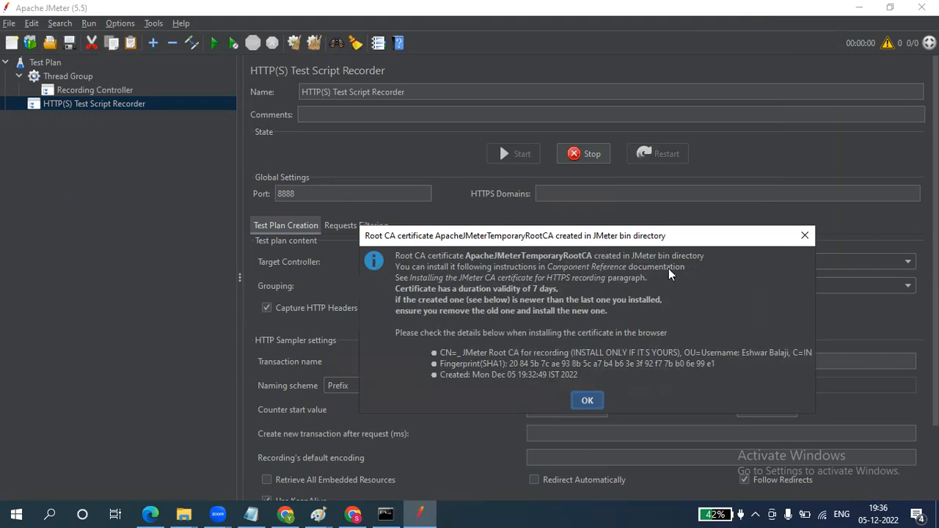
pyautogui.click(587, 399)
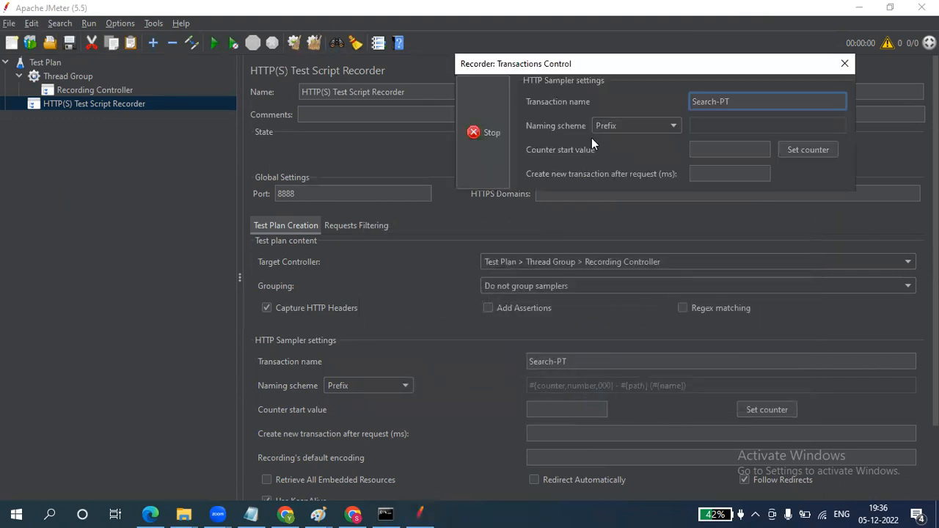
pyautogui.click(498, 146)
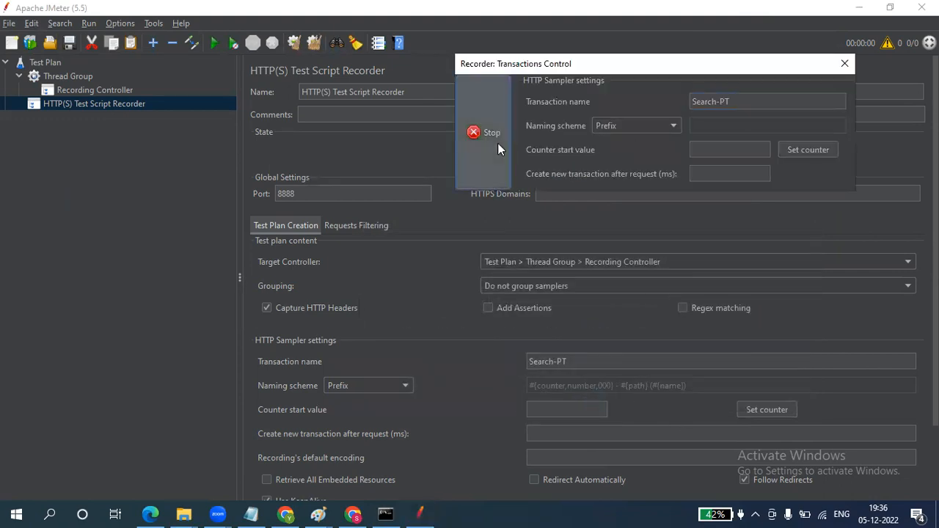
# - Check the apache-jmeter-5.5 bin folder for a newly created root CA certificate, reopening it from Downloads, and return to JMeter
pyautogui.hotkey('alt', 'Tab')
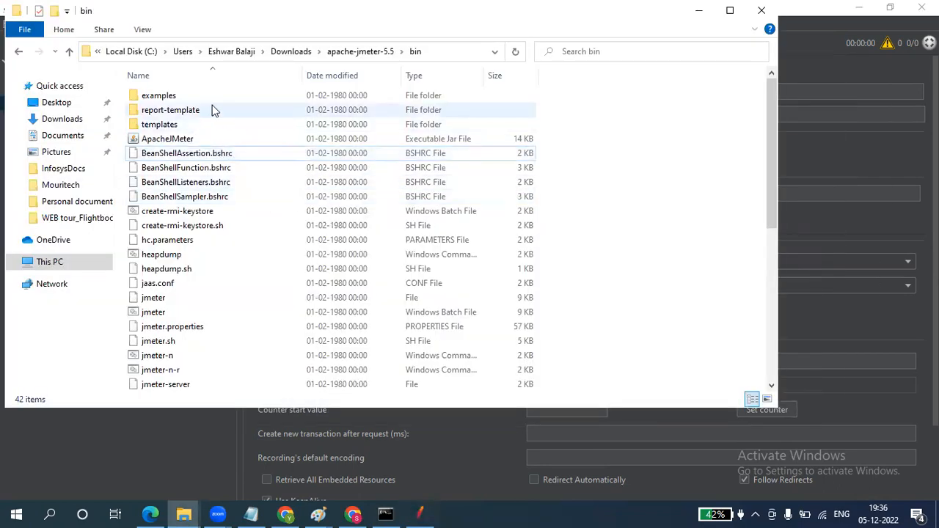
pyautogui.click(292, 52)
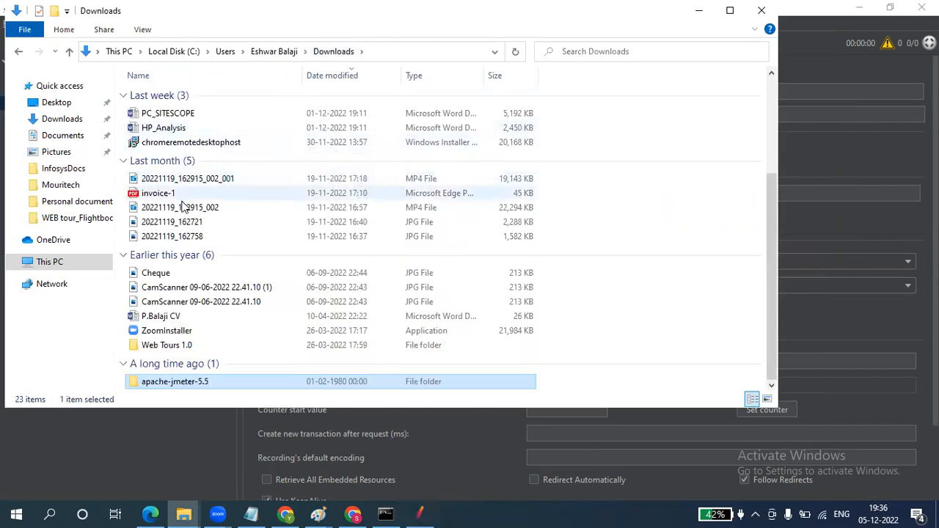
pyautogui.click(184, 209)
pyautogui.press('a')
pyautogui.press('a')
pyautogui.press('a')
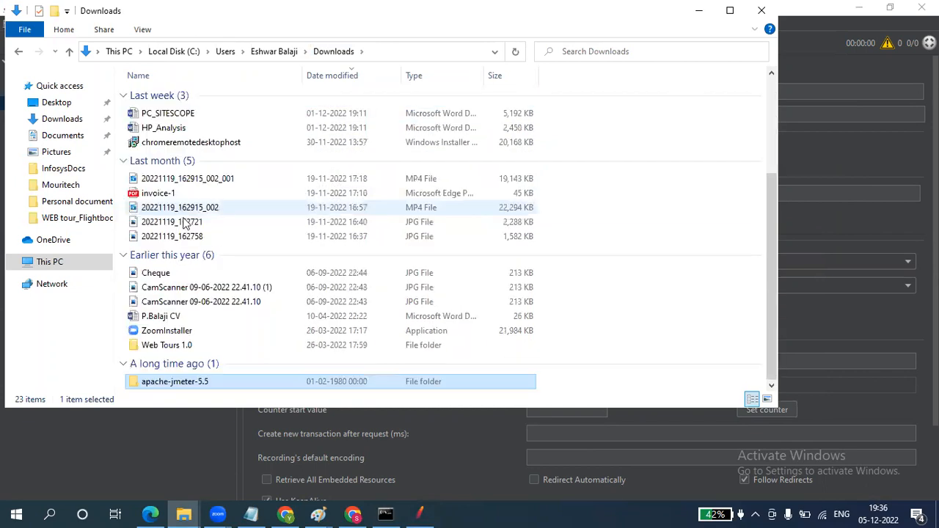
pyautogui.doubleClick(209, 380)
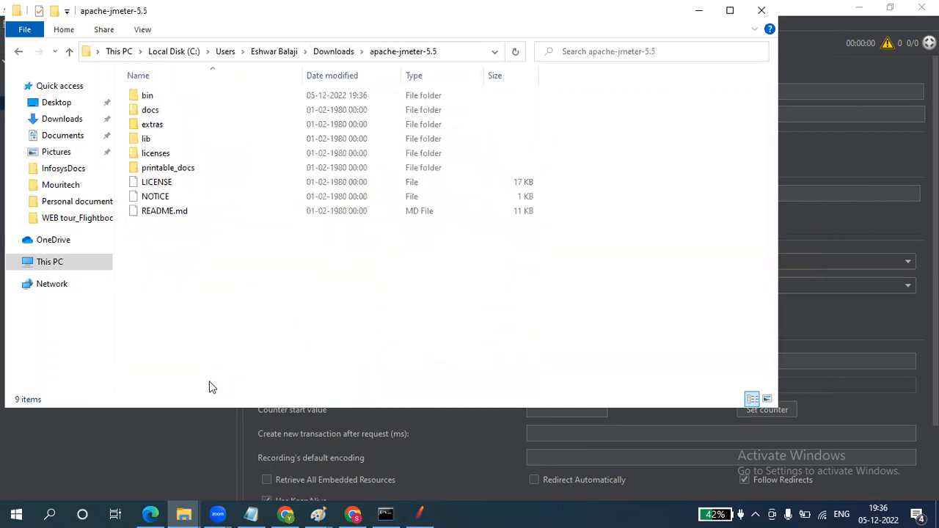
pyautogui.click(179, 102)
pyautogui.doubleClick(179, 102)
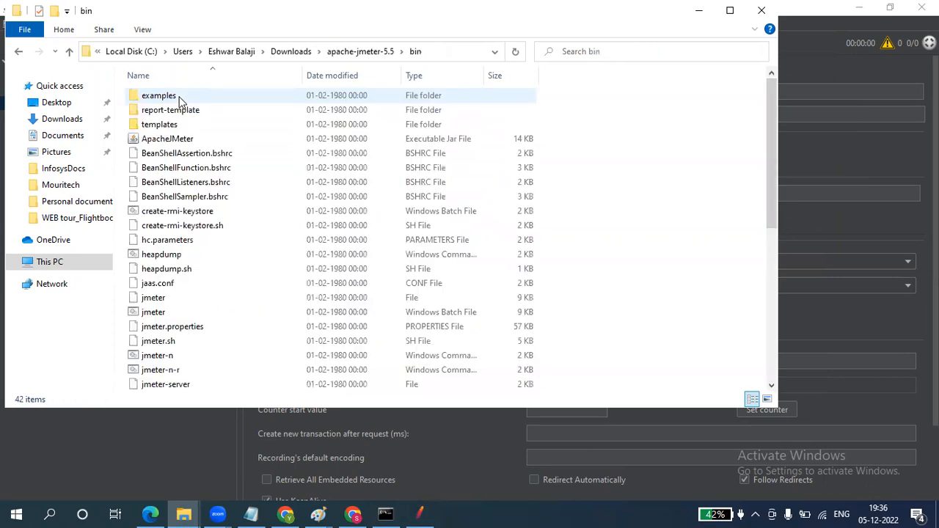
pyautogui.click(697, 12)
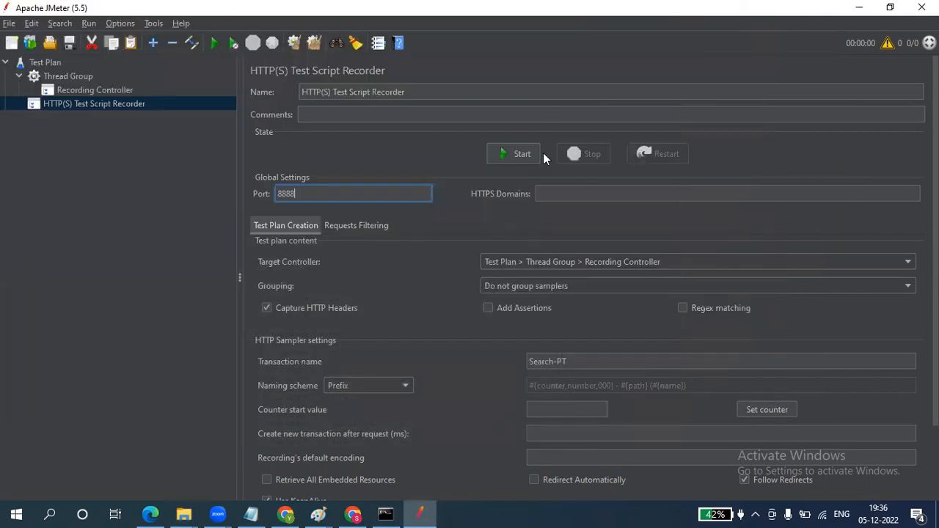
# - Start the HTTP(S) Test Script Recorder on port 8888 again and acknowledge the root CA certificate notice
pyautogui.click(517, 155)
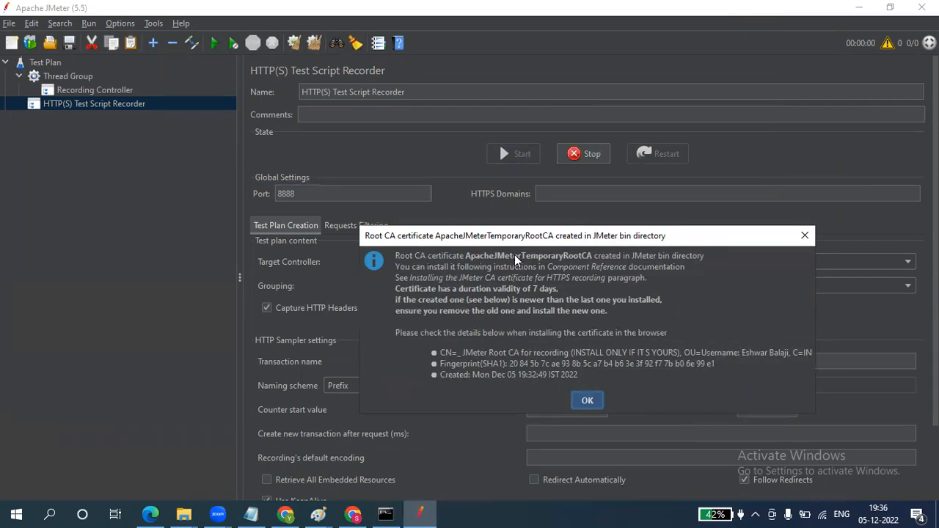
pyautogui.press('Return')
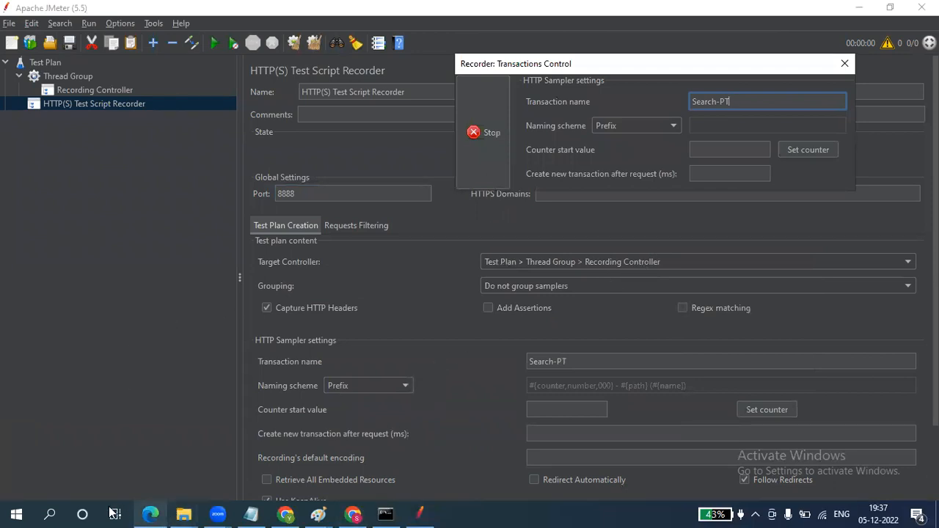
# - Open Internet Explorer with the recorder's Transactions Control window moved clear of it, and dismiss the session restore notice
pyautogui.click(49, 514)
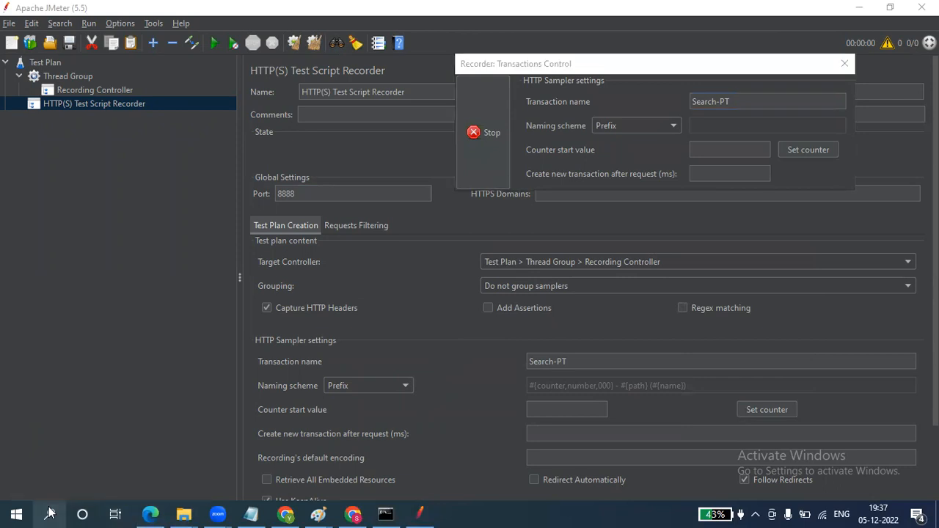
pyautogui.write('in')
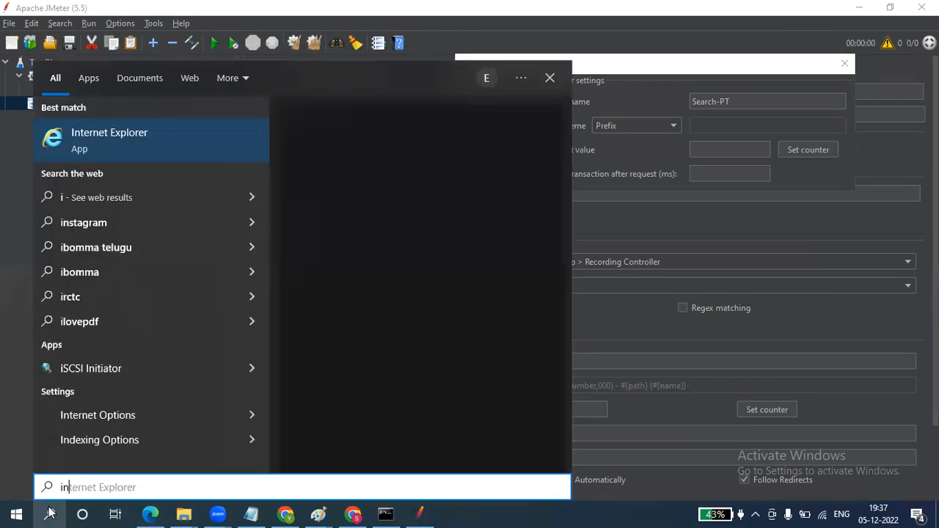
pyautogui.write('te')
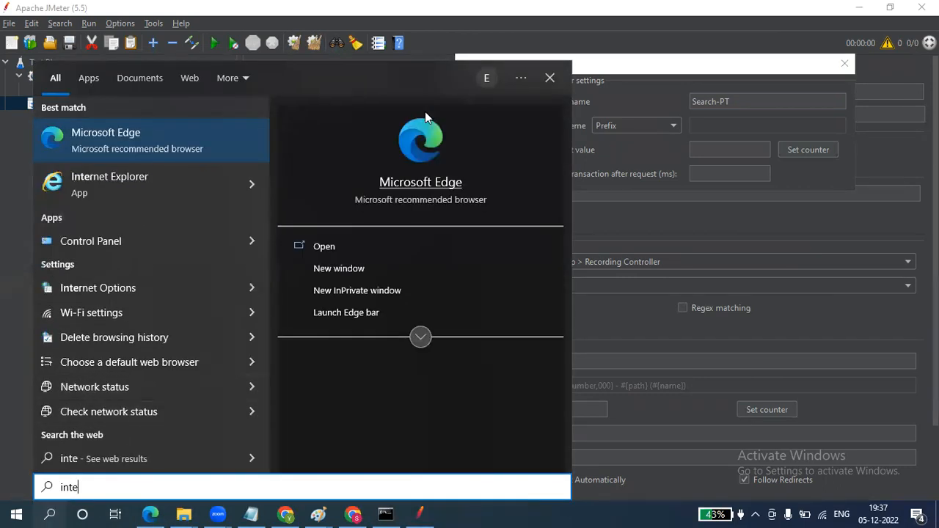
pyautogui.click(247, 191)
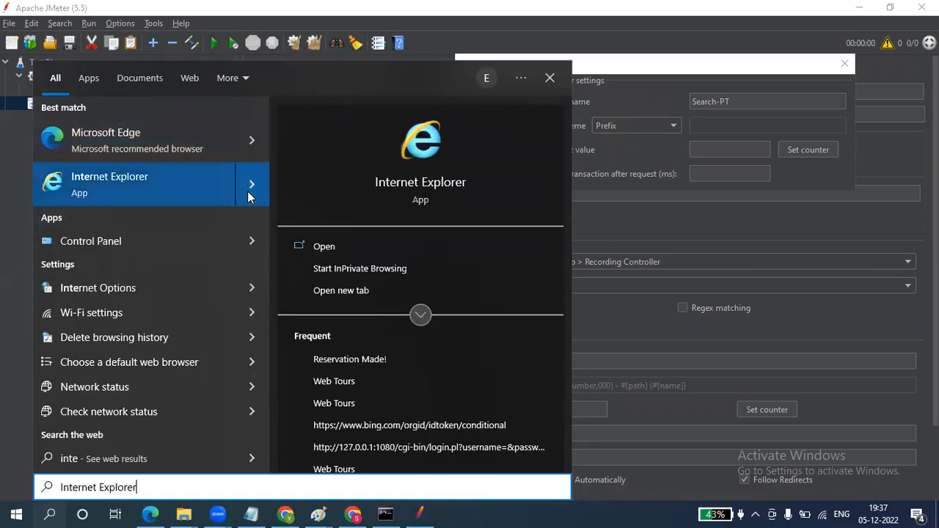
pyautogui.click(338, 244)
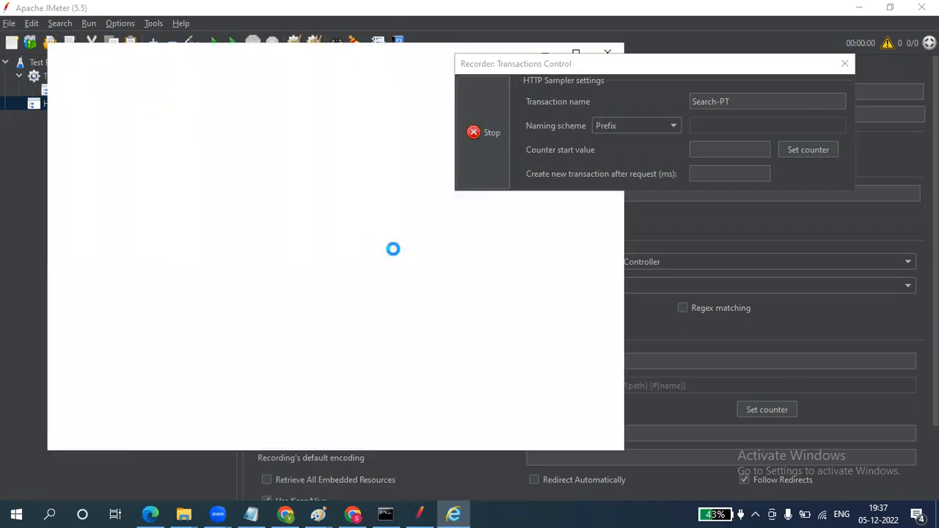
pyautogui.click(644, 66)
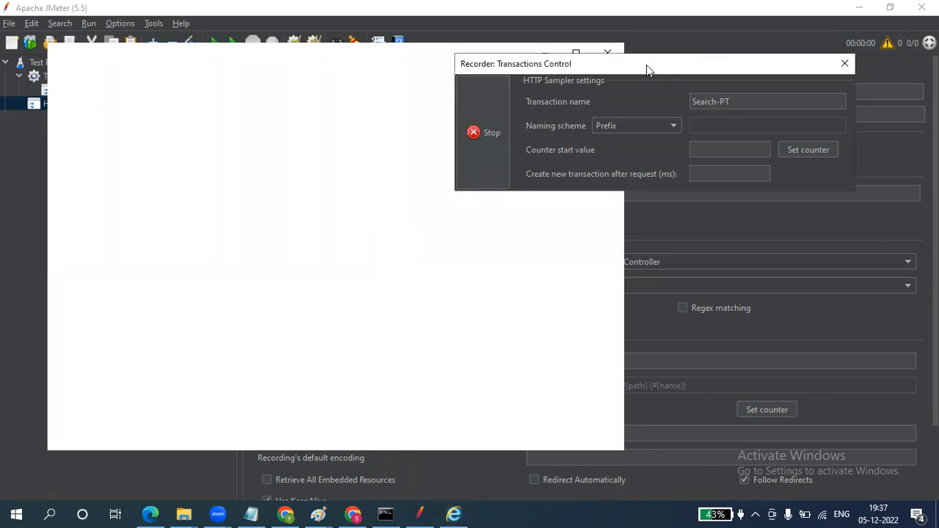
pyautogui.moveTo(647, 65); pyautogui.dragTo(833, 62)
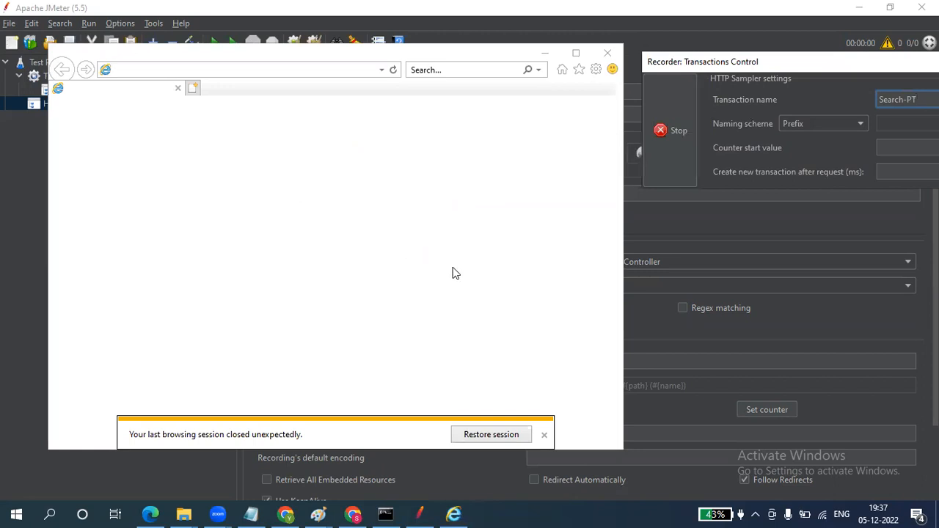
pyautogui.click(544, 437)
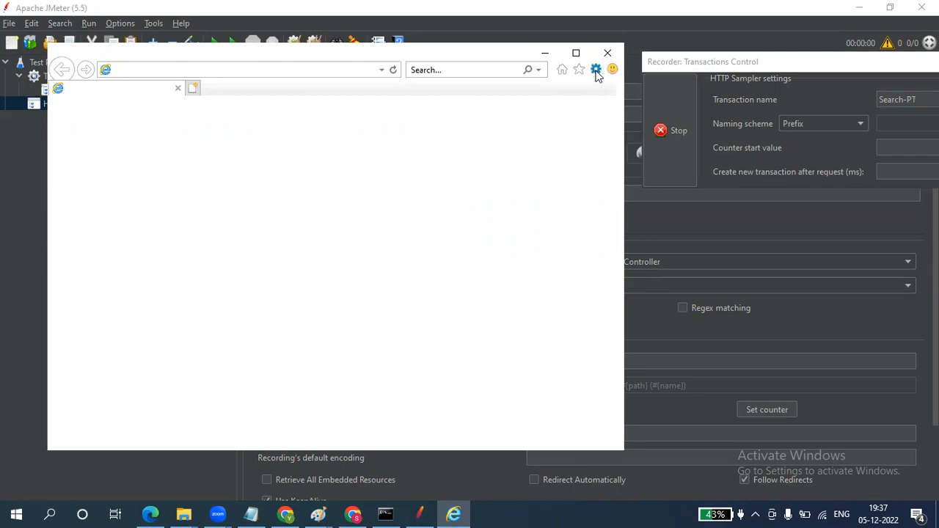
# - Maximize the Internet Explorer window and open Internet Options, moving the recorder control window so it does not cover the dialog
pyautogui.click(597, 71)
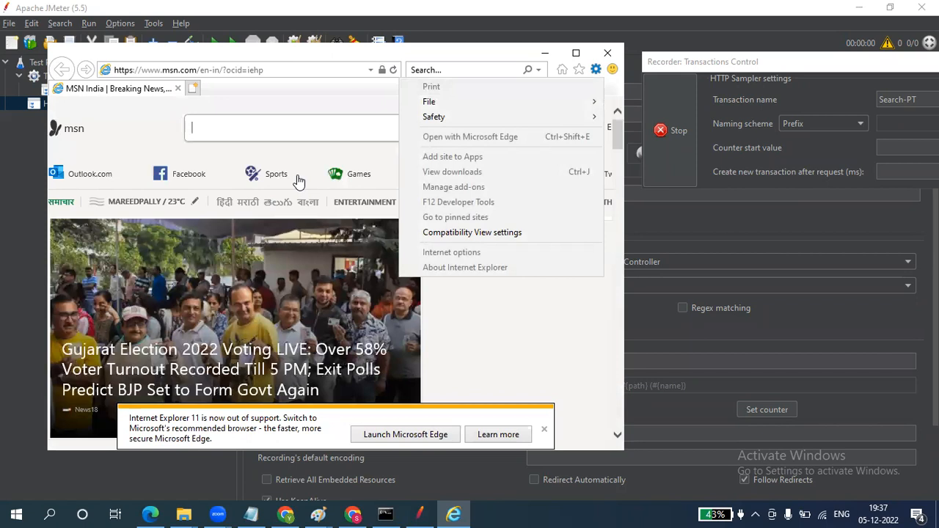
pyautogui.click(135, 127)
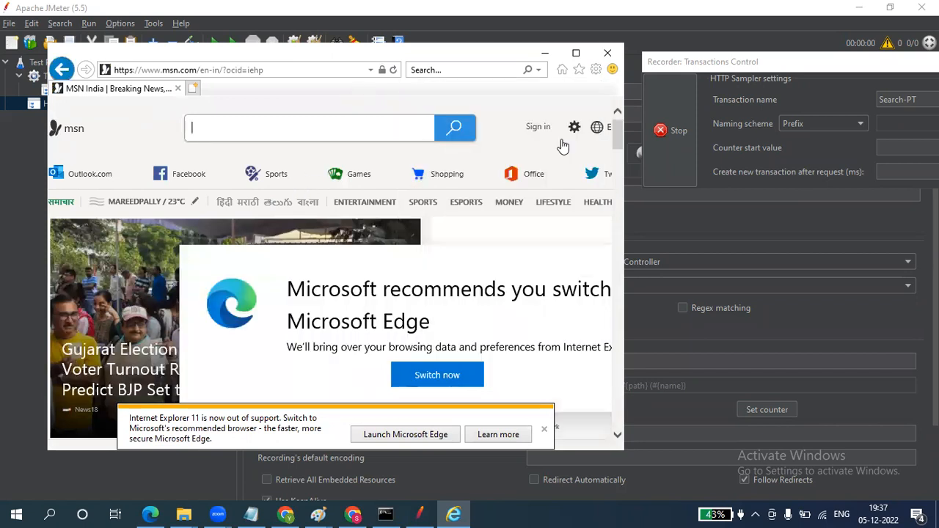
pyautogui.click(594, 70)
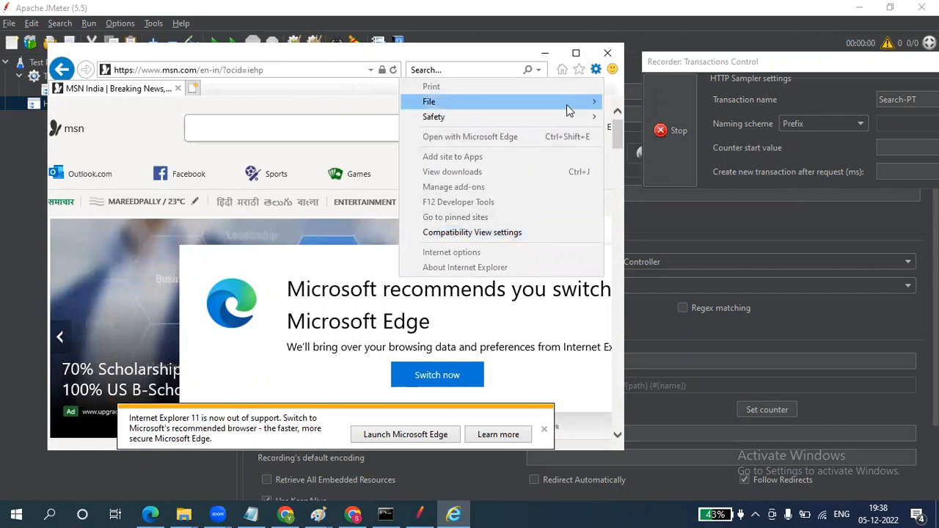
pyautogui.click(578, 57)
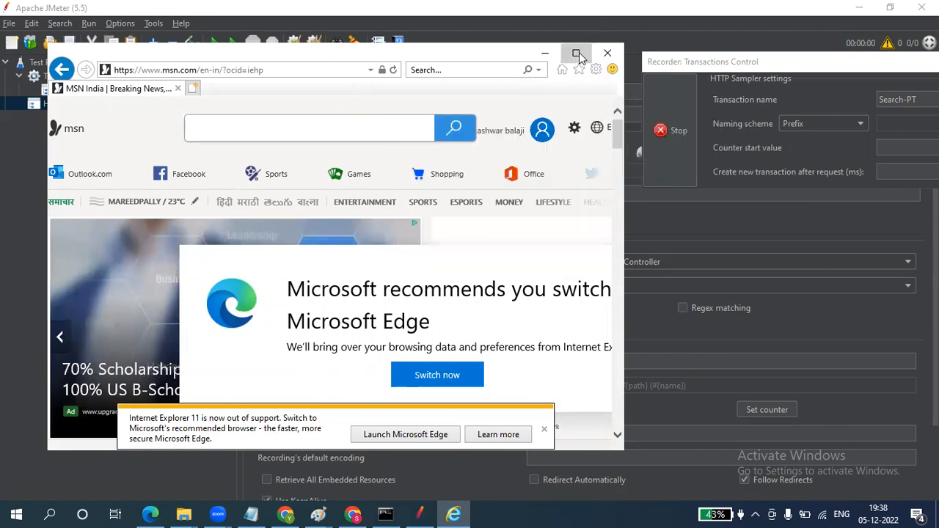
pyautogui.click(578, 56)
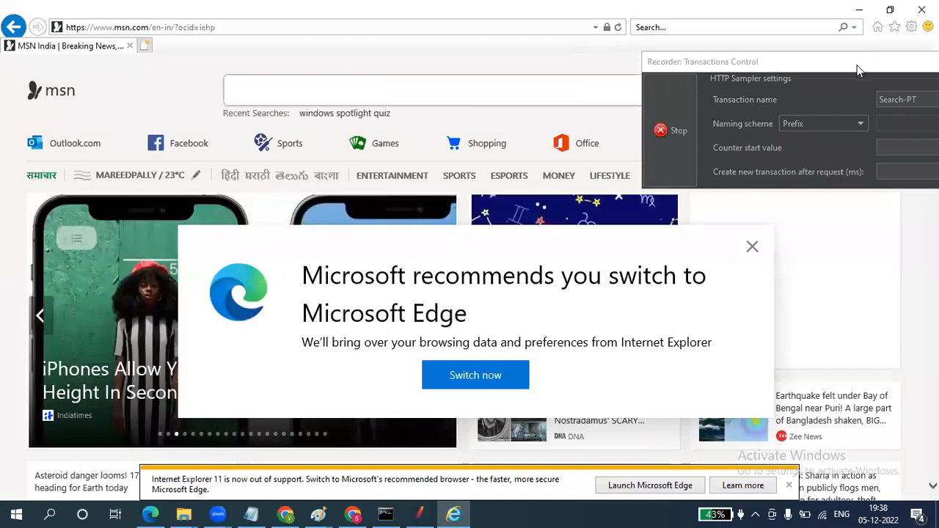
pyautogui.moveTo(855, 70); pyautogui.dragTo(557, 99)
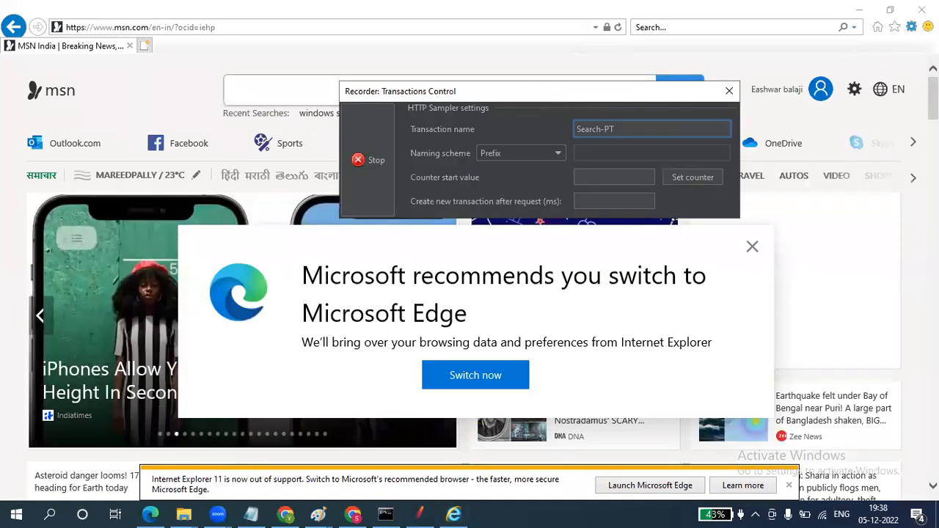
pyautogui.click(911, 27)
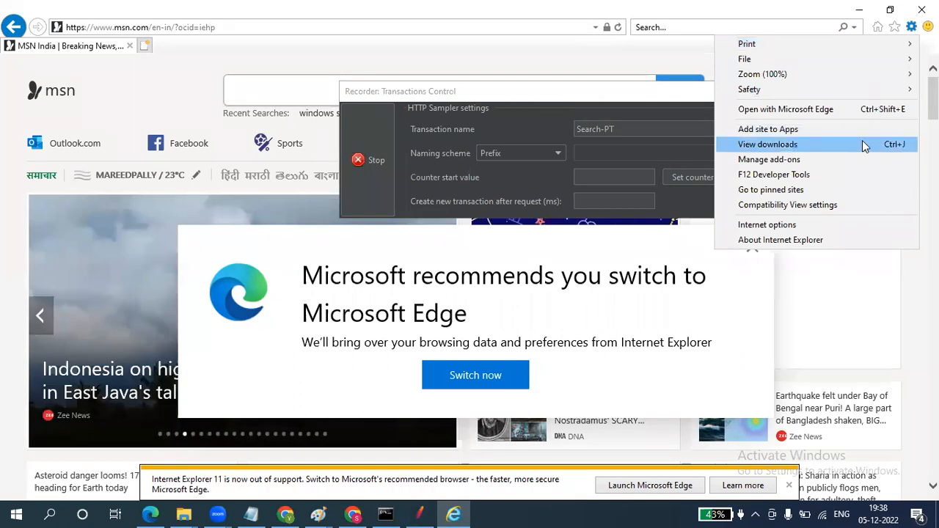
pyautogui.click(779, 224)
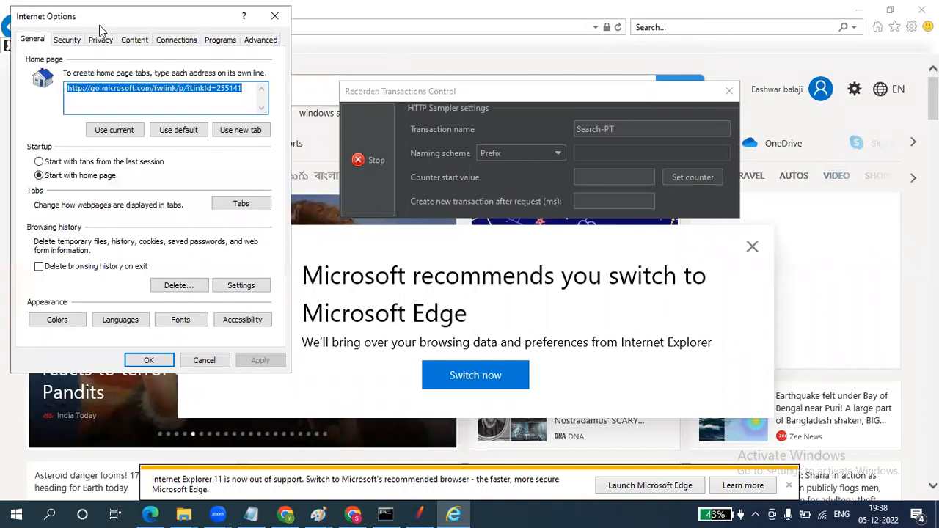
pyautogui.moveTo(125, 18); pyautogui.dragTo(247, 22)
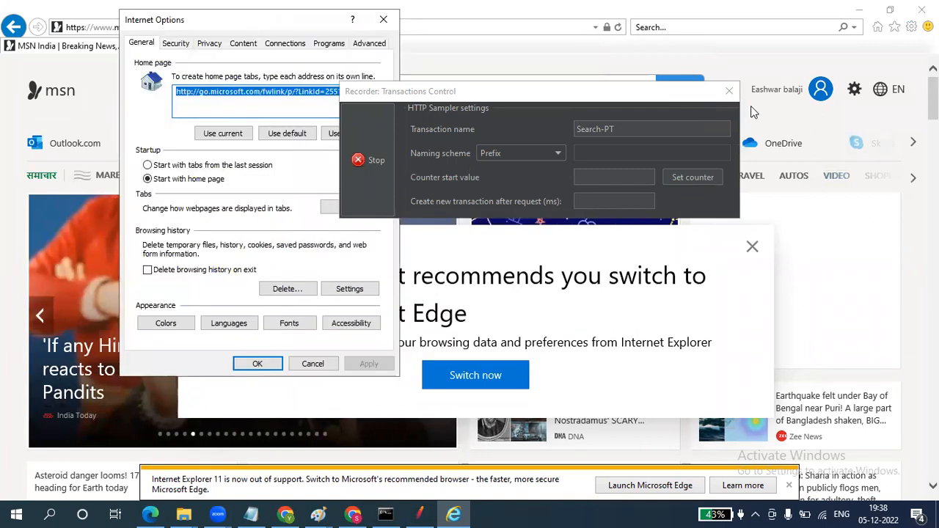
pyautogui.moveTo(544, 85); pyautogui.dragTo(763, 89)
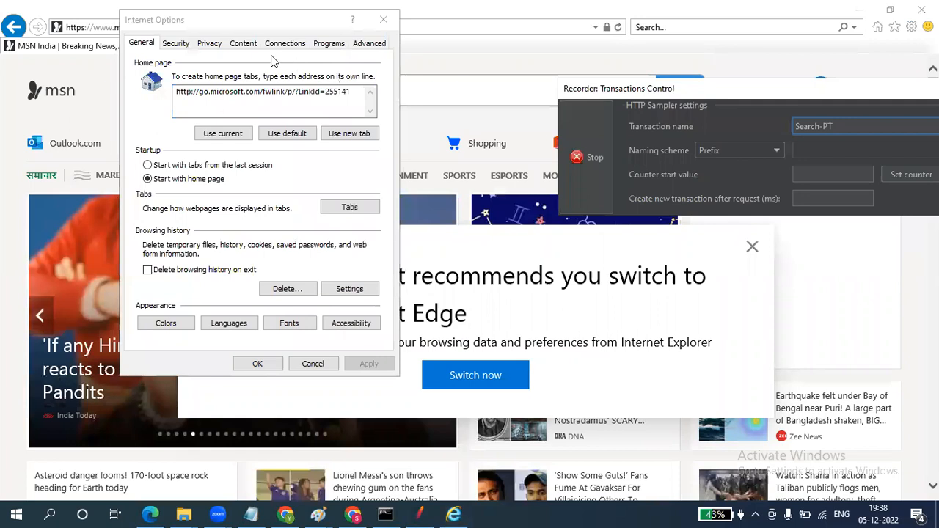
# - Start a certificate import from the Trusted Root Certification Authorities store and proceed to choosing the file to import
pyautogui.click(247, 45)
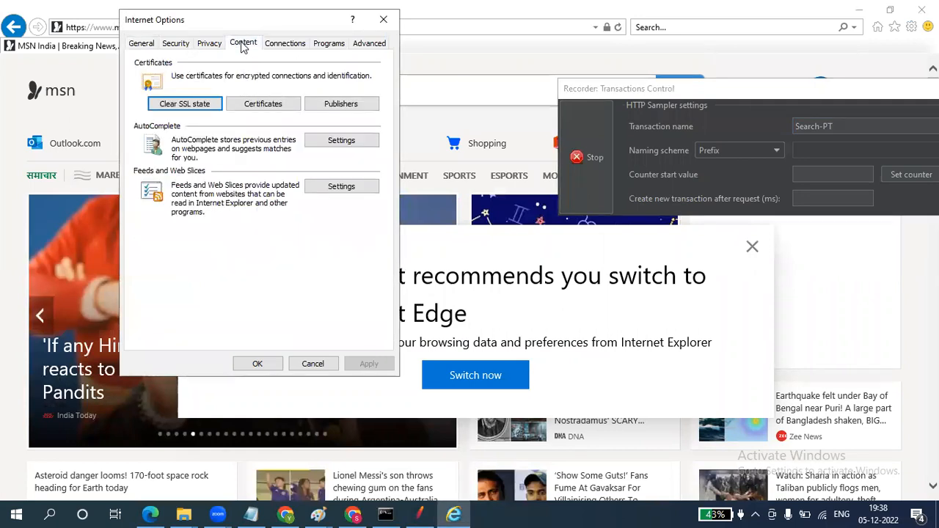
pyautogui.click(257, 107)
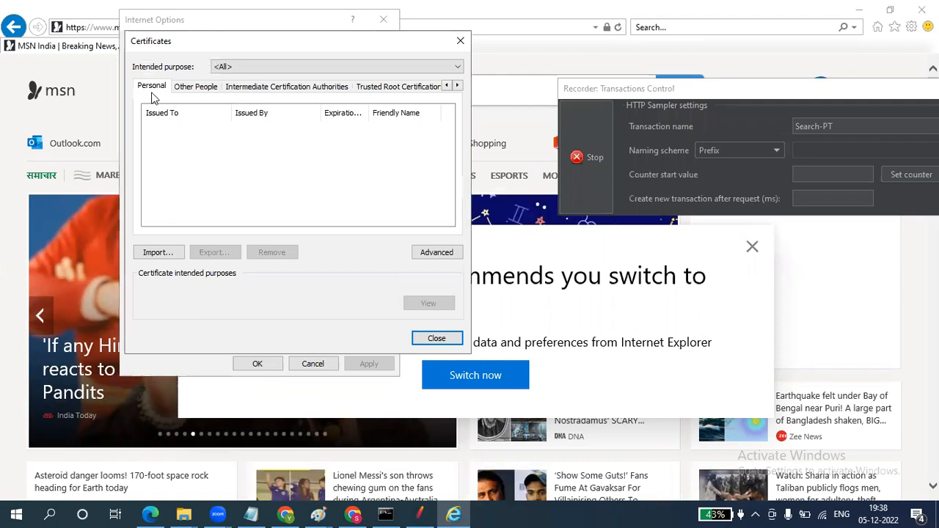
pyautogui.click(388, 88)
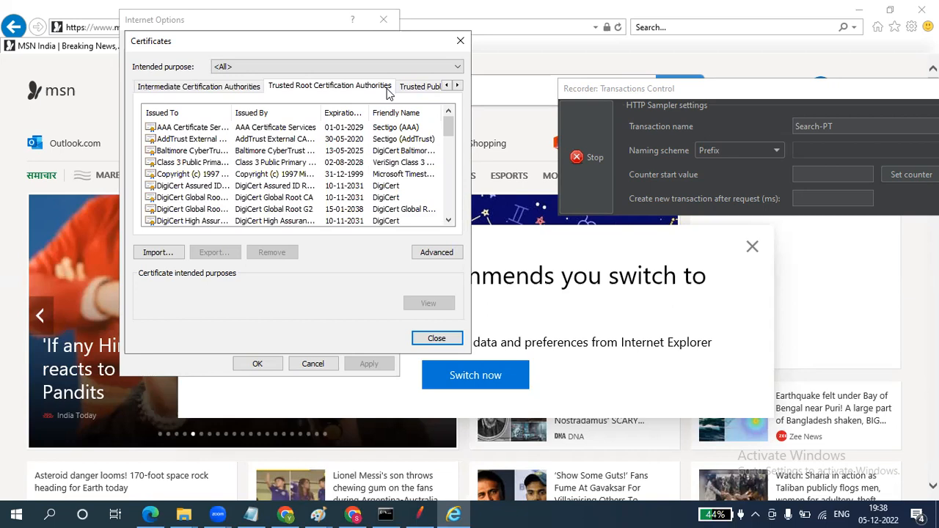
pyautogui.click(159, 253)
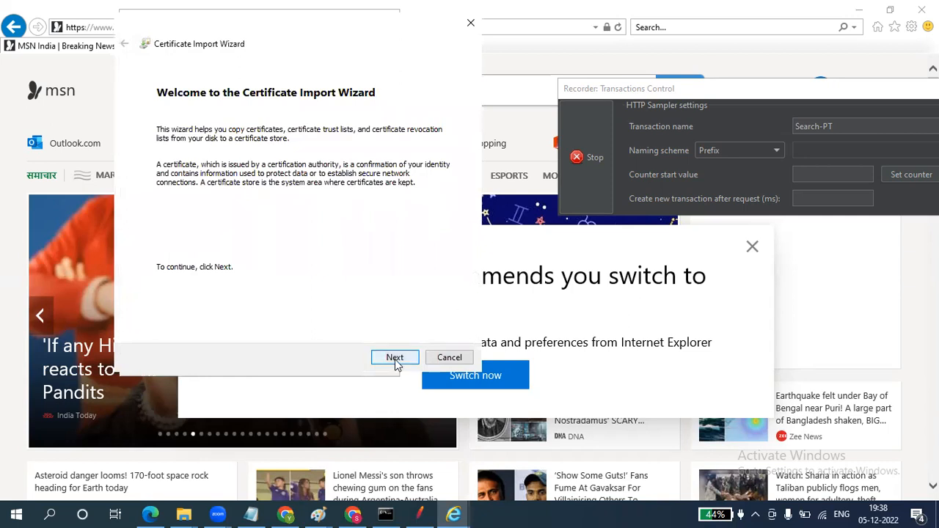
pyautogui.click(395, 358)
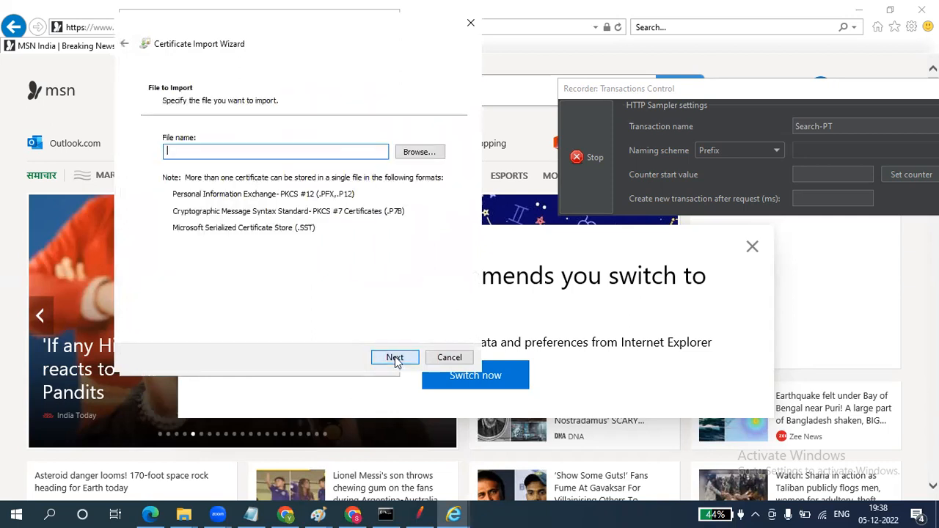
# - Browse for the certificate file in the bin folder of apache-jmeter-5.5 under Downloads
pyautogui.click(415, 153)
pyautogui.click(415, 153)
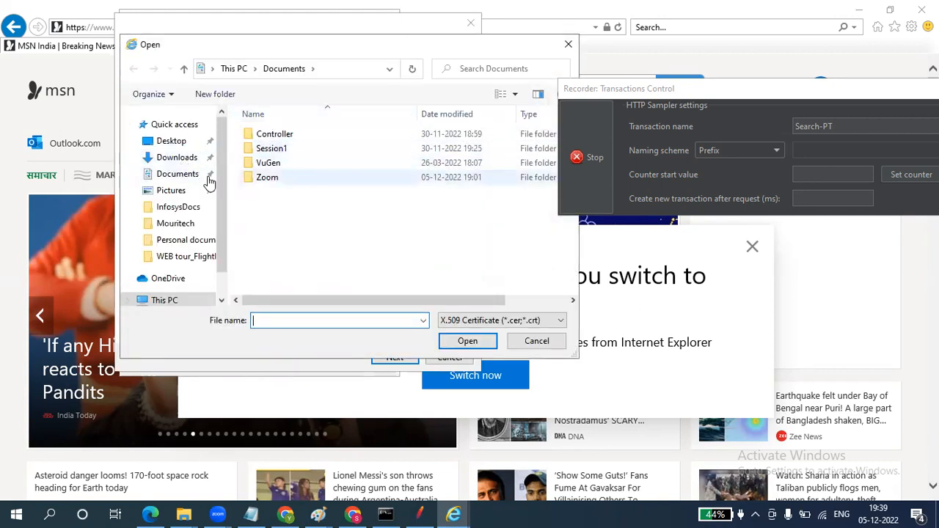
pyautogui.click(174, 159)
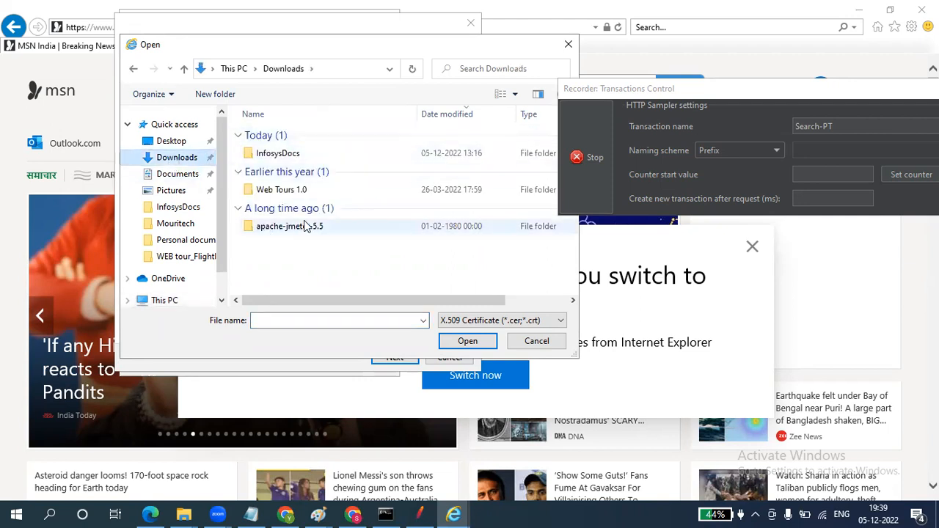
pyautogui.doubleClick(306, 226)
pyautogui.doubleClick(262, 135)
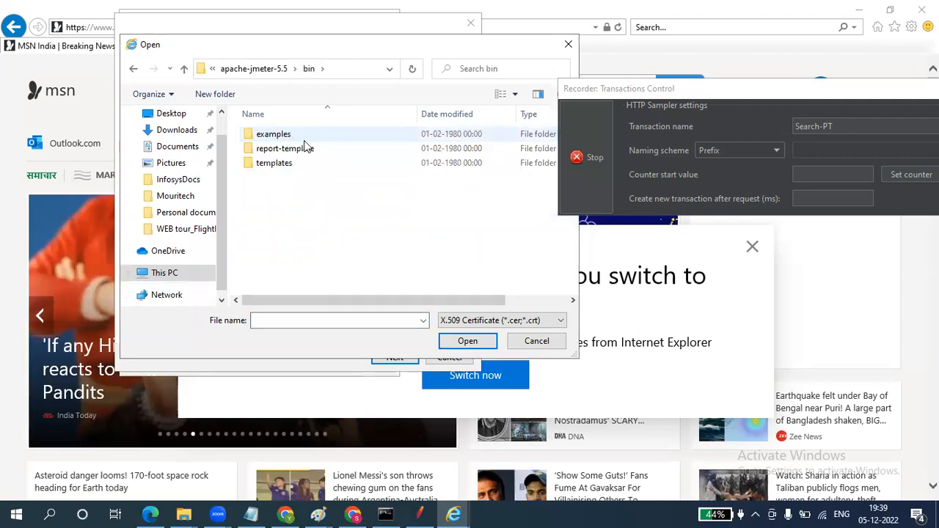
pyautogui.click(133, 70)
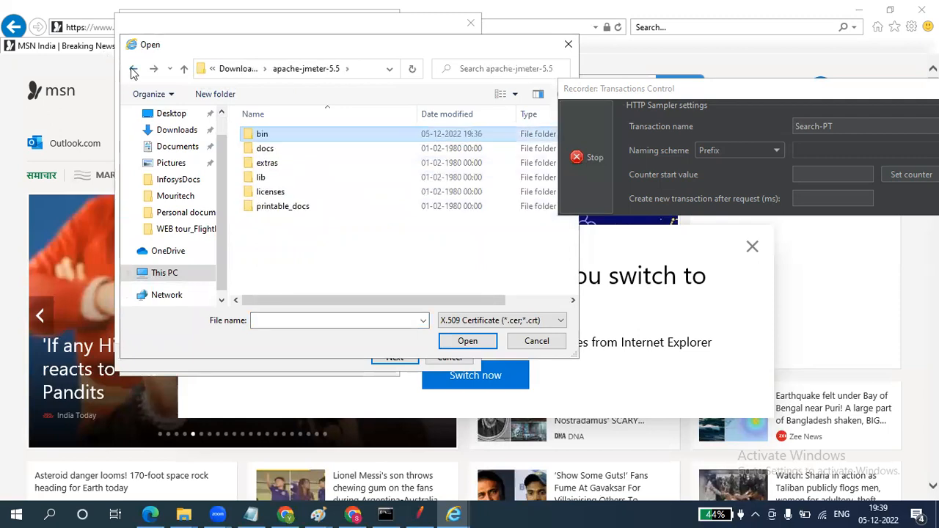
pyautogui.click(582, 173)
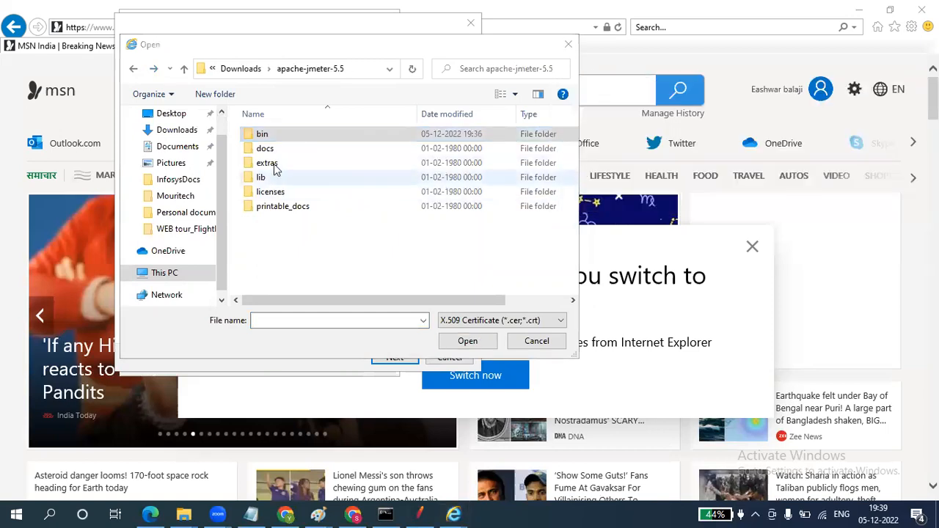
pyautogui.doubleClick(307, 135)
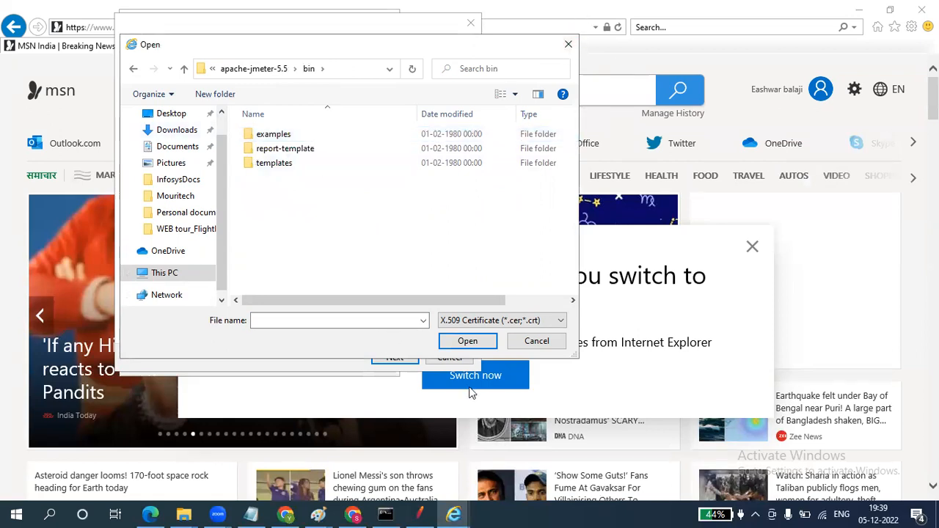
# - Switch to File Explorer, restore the deleted ApacheJMeterTemporaryRootCA certificate in the bin folder, and return to the import's file browser
pyautogui.click(183, 513)
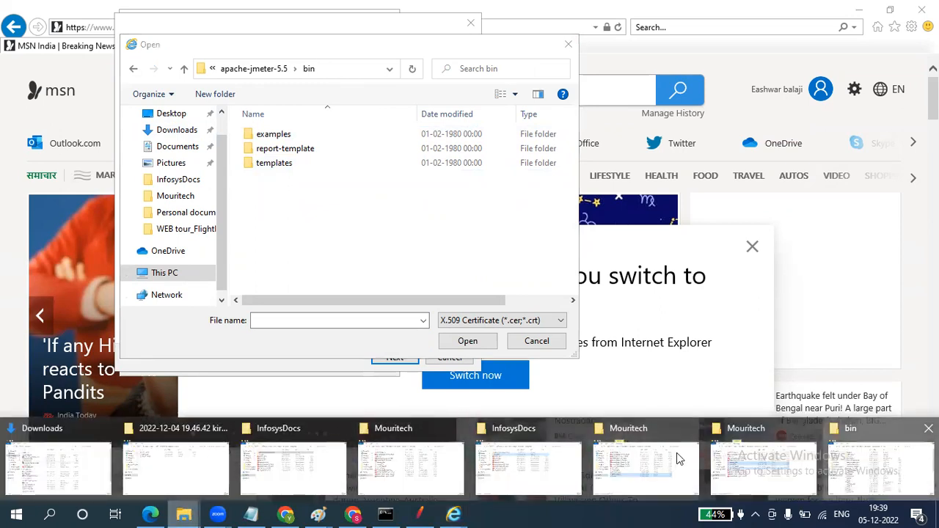
pyautogui.click(880, 466)
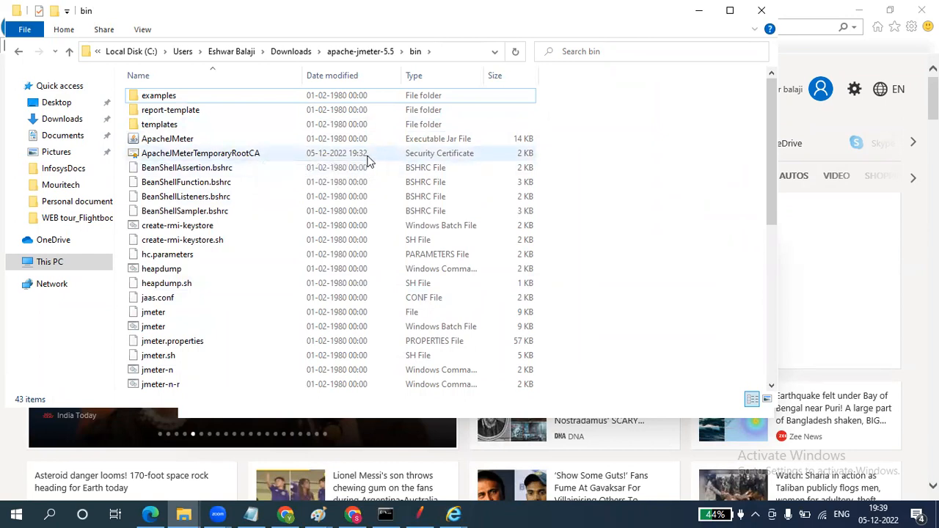
pyautogui.click(699, 10)
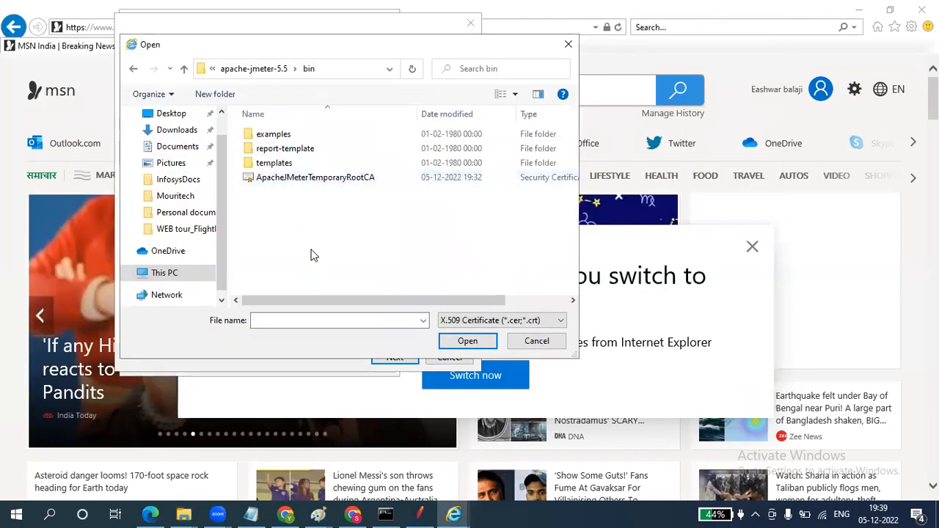
# - Choose ApacheJMeterTemporaryRootCA as the file to import and continue to the certificate store page
pyautogui.click(356, 184)
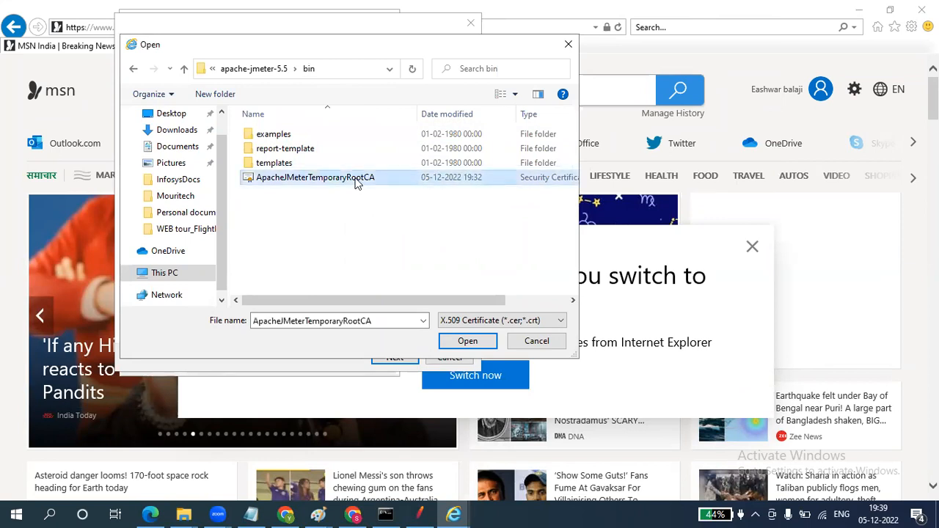
pyautogui.click(478, 343)
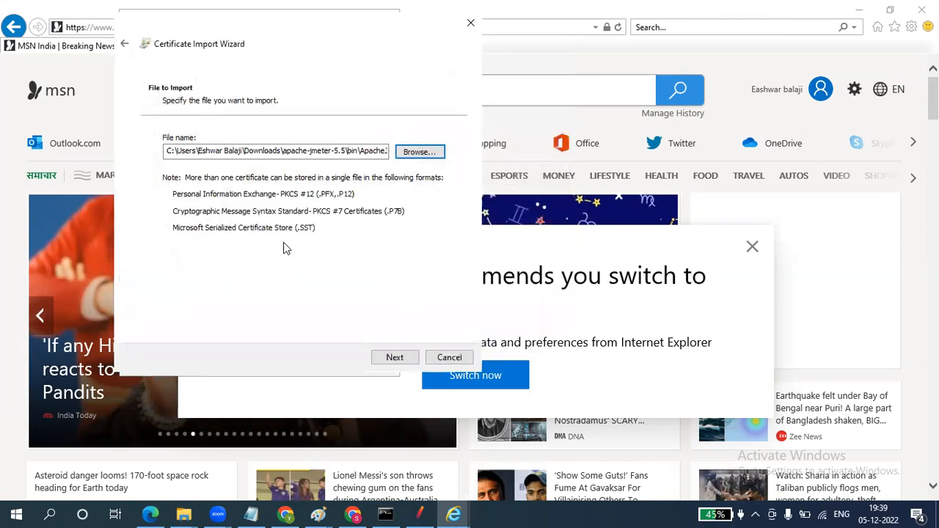
pyautogui.click(392, 360)
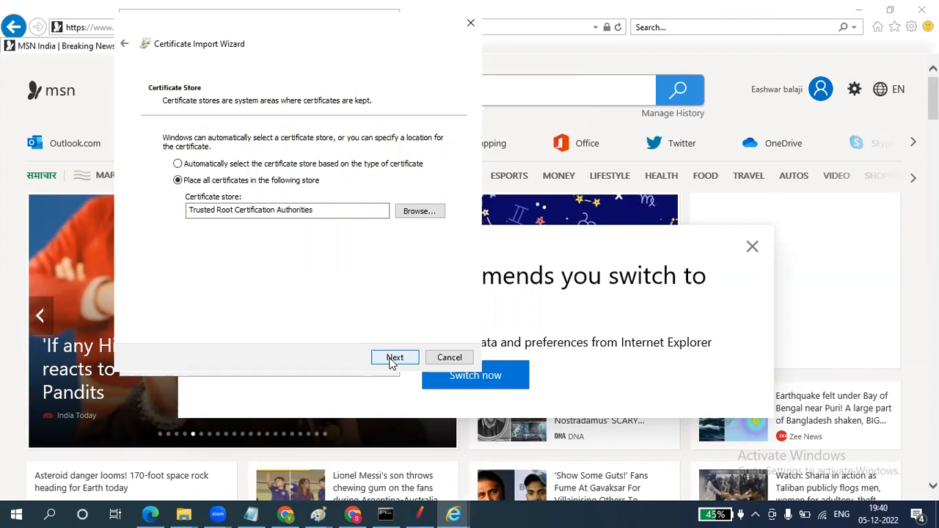
# - Finish importing the JMeter root CA certificate into the Trusted Root Certification Authorities store, accepting the security warning
pyautogui.click(393, 361)
pyautogui.click(393, 359)
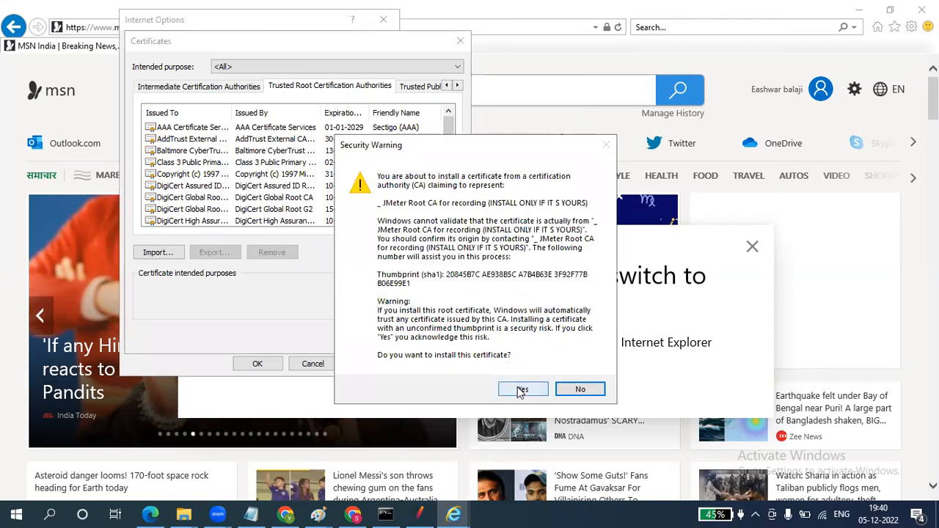
pyautogui.click(521, 389)
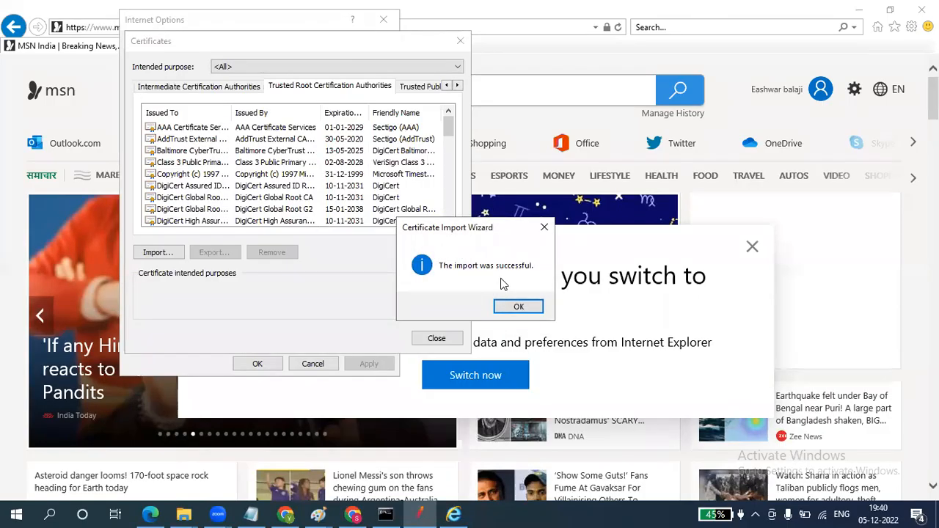
pyautogui.click(513, 306)
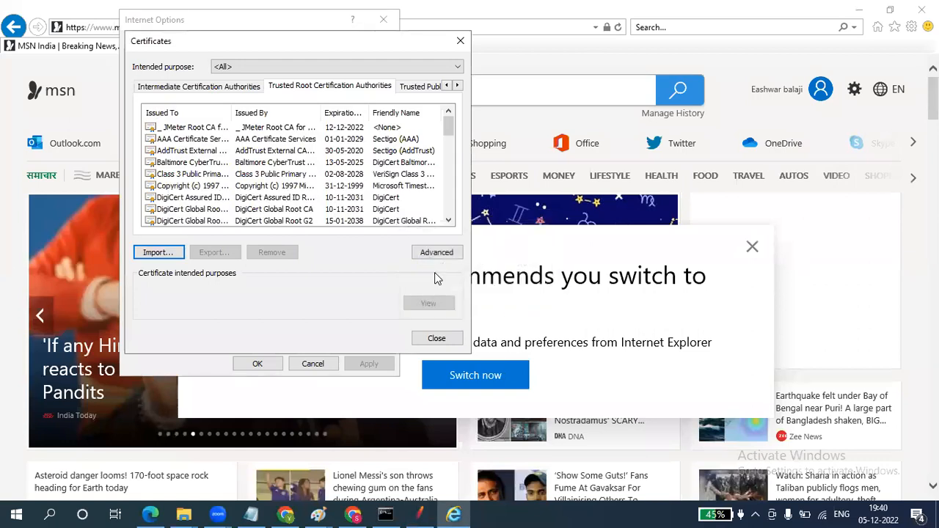
# - Select the JMeter Root CA certificate in the trusted root list and widen the Issued To column to examine its name, issuer and expiration
pyautogui.click(204, 130)
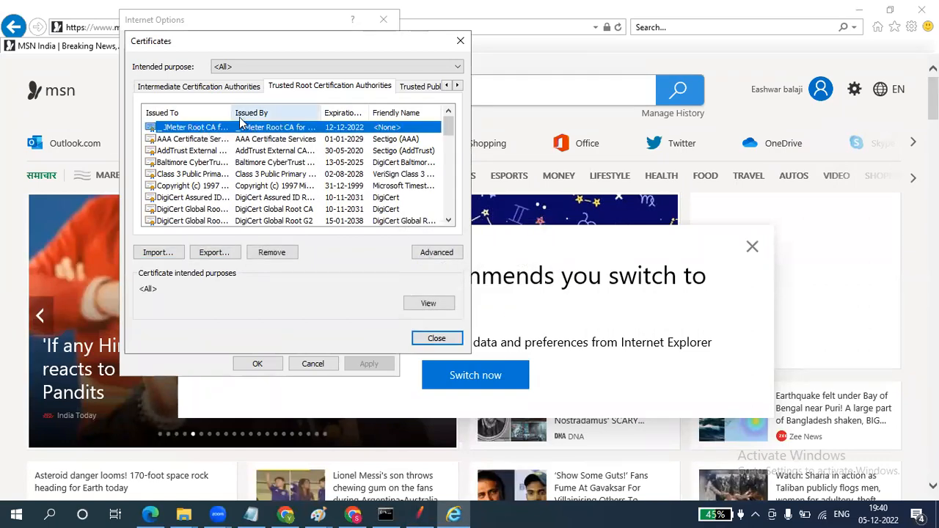
pyautogui.moveTo(232, 117); pyautogui.dragTo(301, 118)
pyautogui.click(300, 115)
pyautogui.click(300, 115)
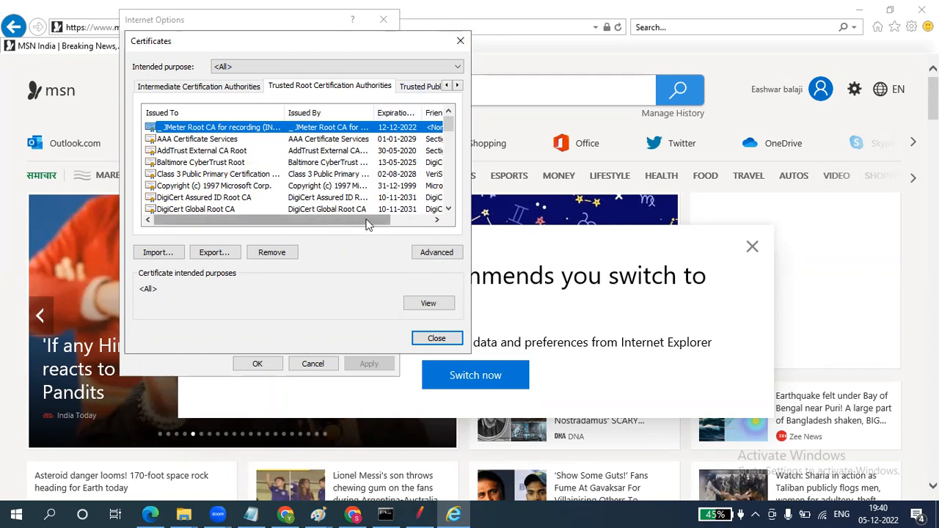
pyautogui.click(437, 220)
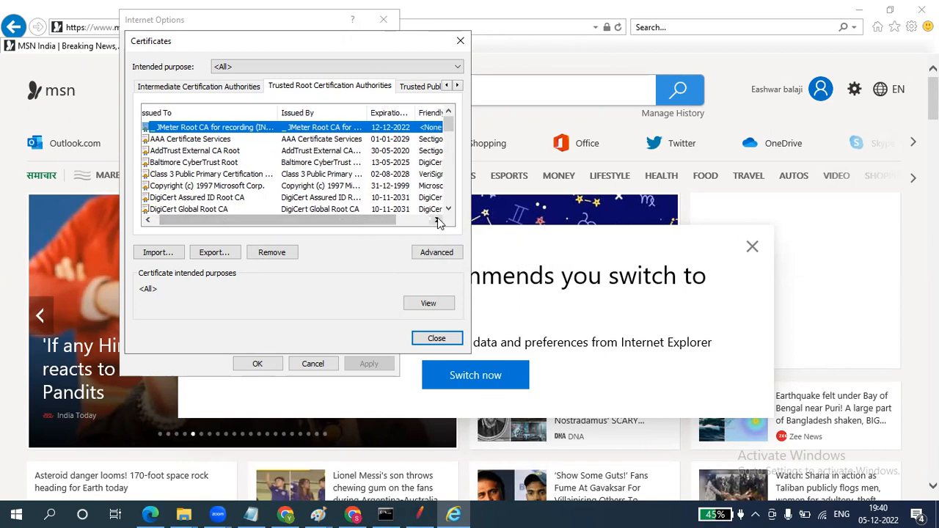
pyautogui.click(437, 220)
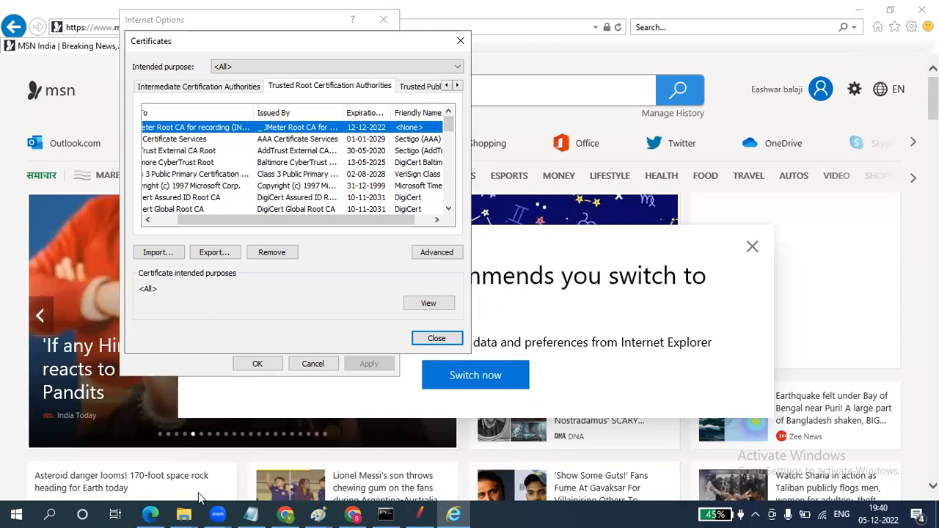
# - Review the ApacheJMeterTemporaryRootCA file in the bin folder, then view the HTTP(S) Test Script Recorder in JMeter and minimize it
pyautogui.moveTo(185, 513)
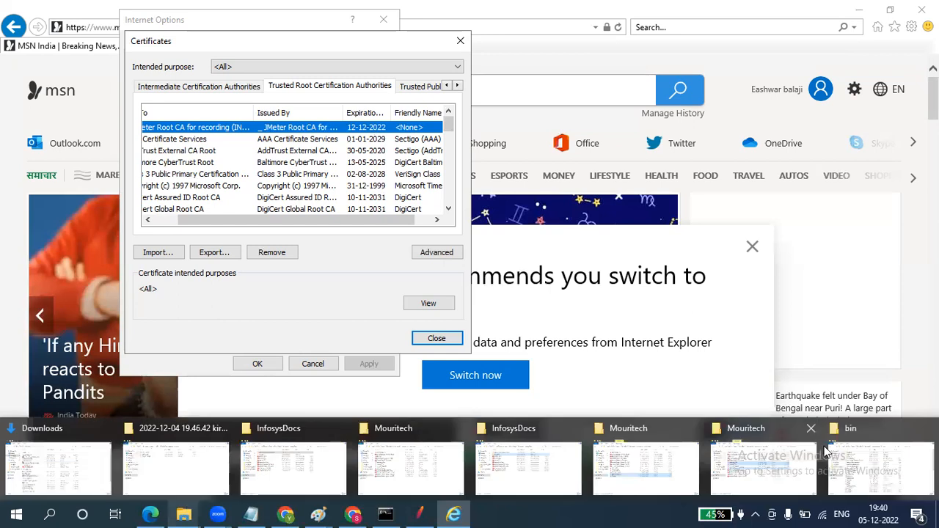
pyautogui.click(878, 467)
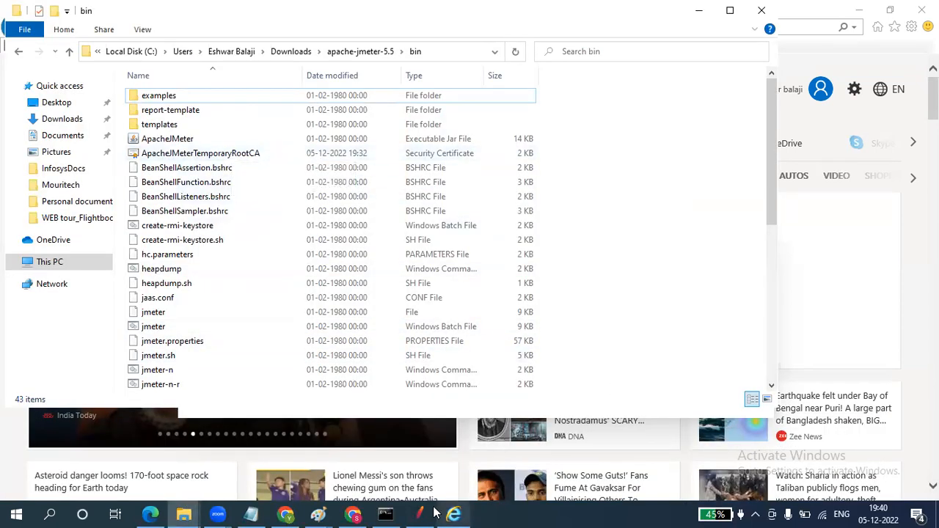
pyautogui.moveTo(429, 513)
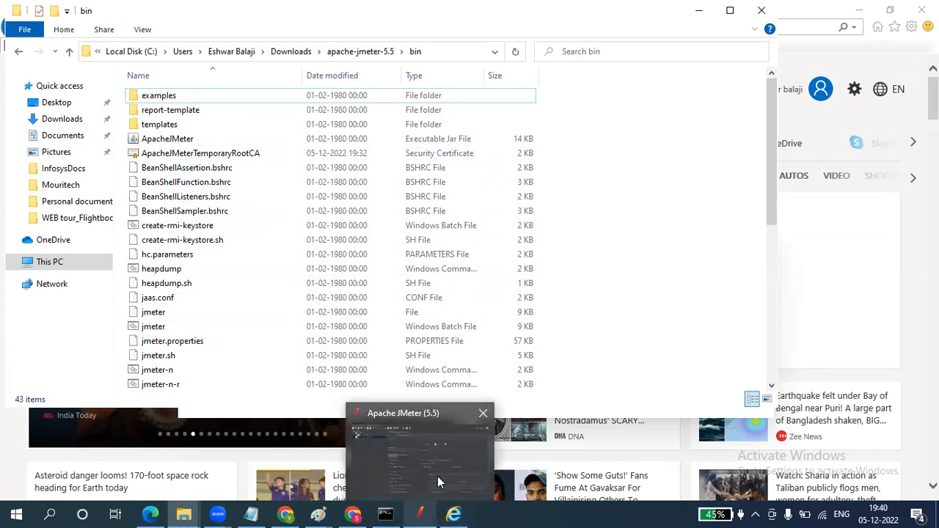
pyautogui.click(437, 476)
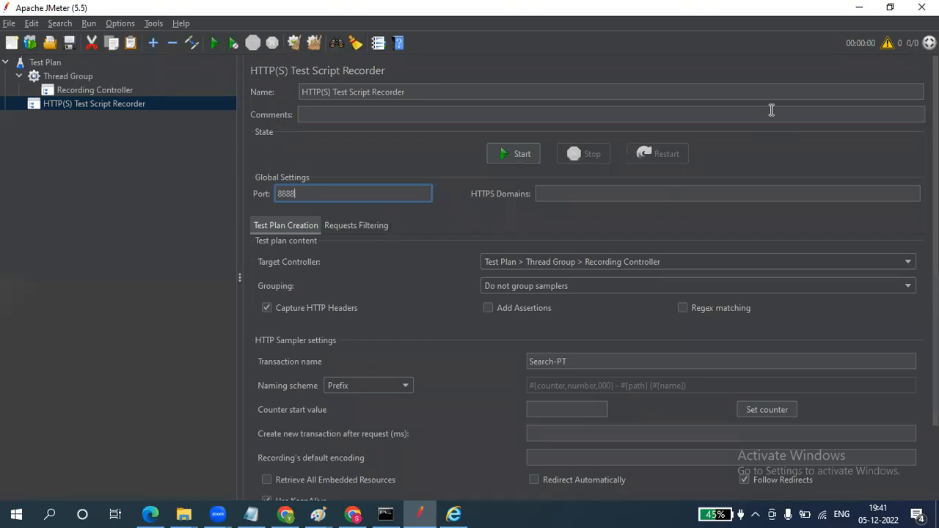
pyautogui.click(859, 8)
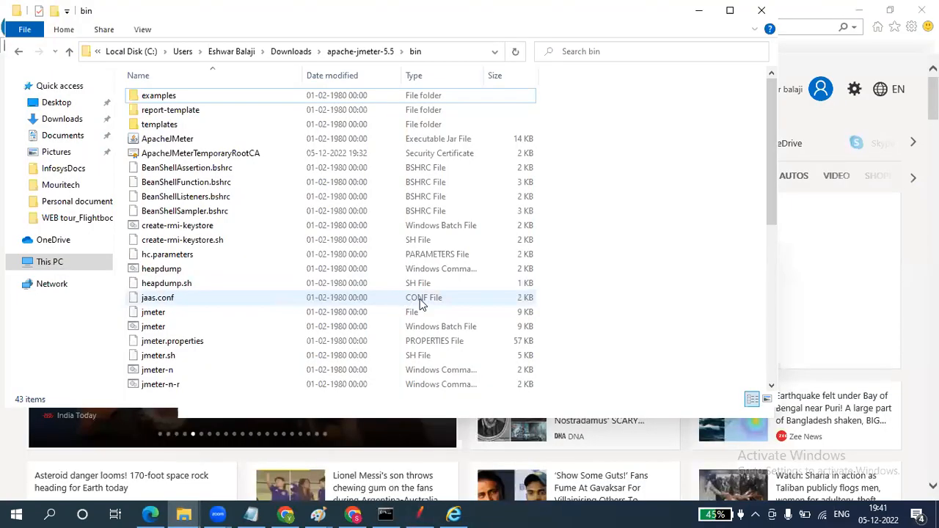
# - Minimize the bin folder window, then close the Certificates dialog and accept Internet Options
pyautogui.click(698, 10)
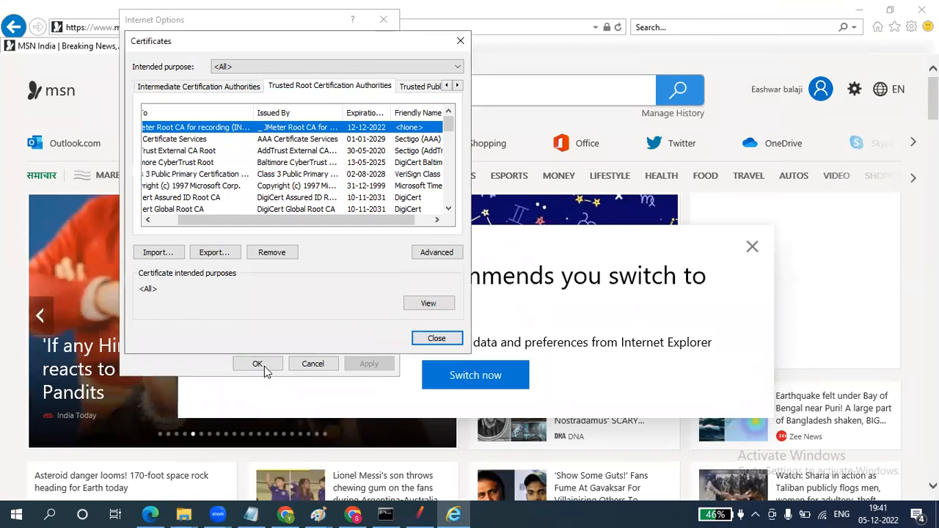
pyautogui.click(436, 338)
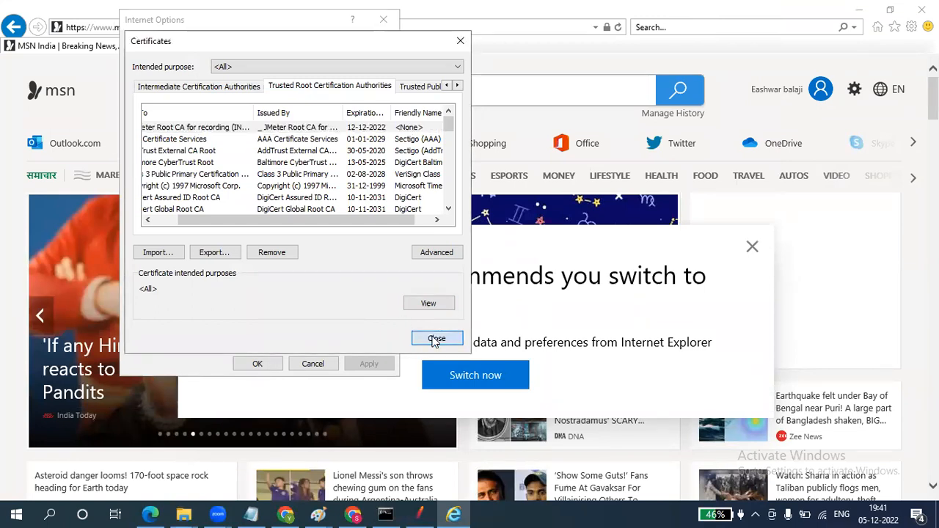
pyautogui.click(250, 364)
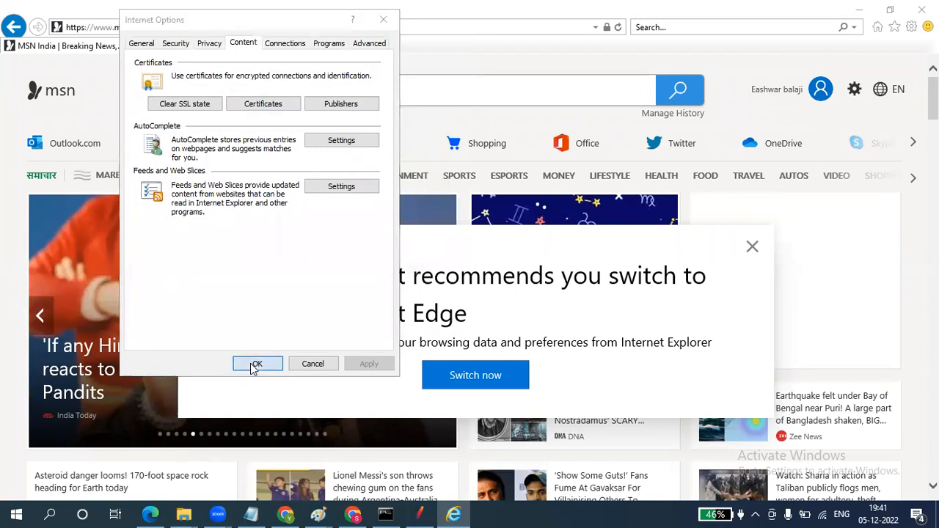